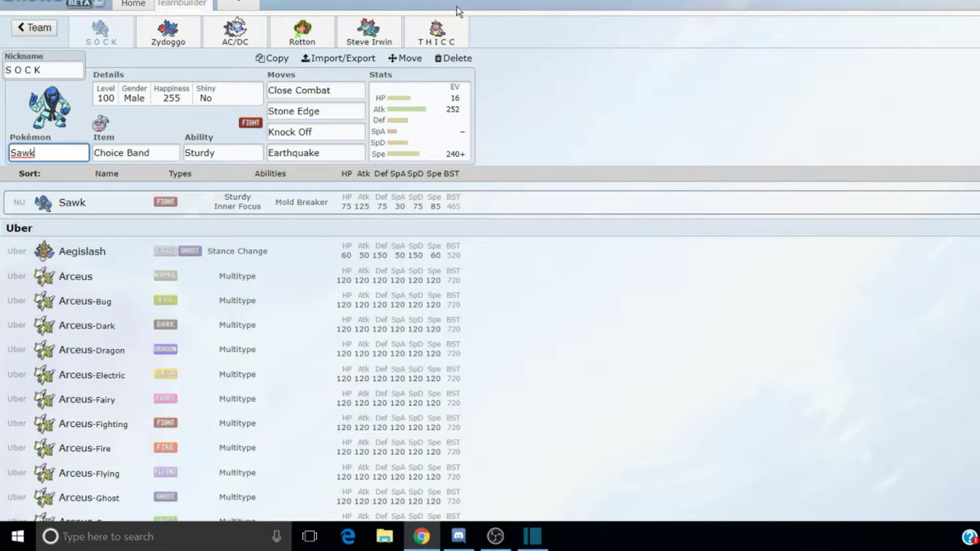
- Open the Miltank set and examine its EV spread and nature
left_click(457, 24)
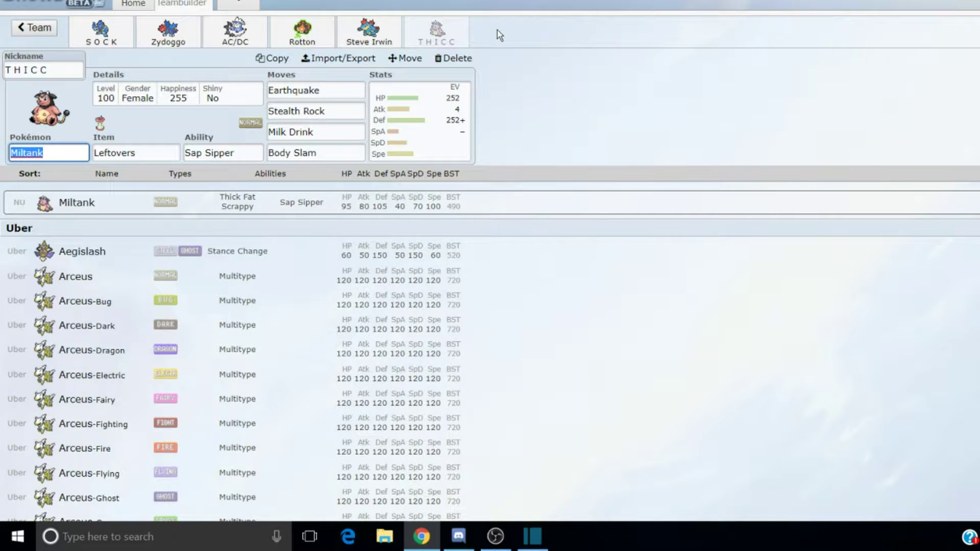
left_click(427, 104)
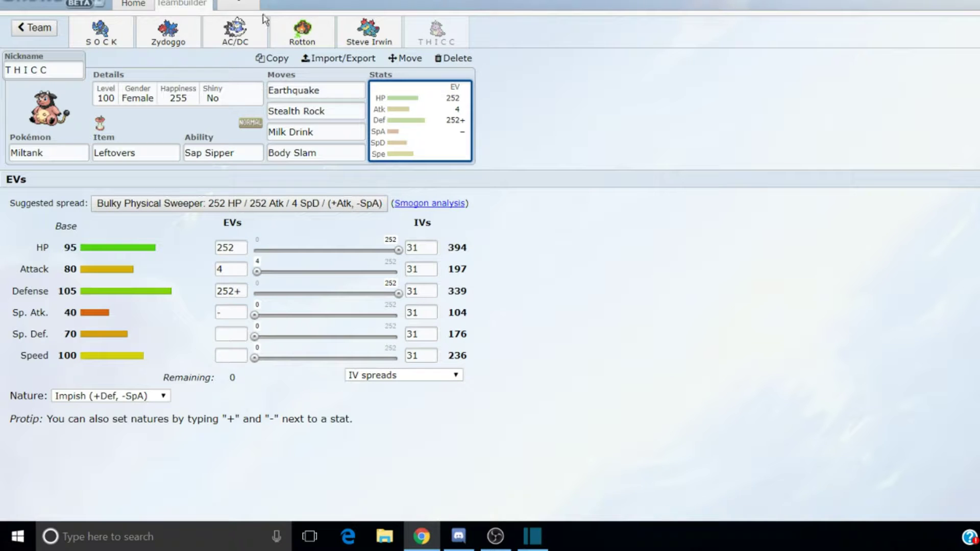
- Open the Thundurus set and review its Defiant ability and its Superpower, Thunderbolt and Nasty Plot moves
left_click(214, 38)
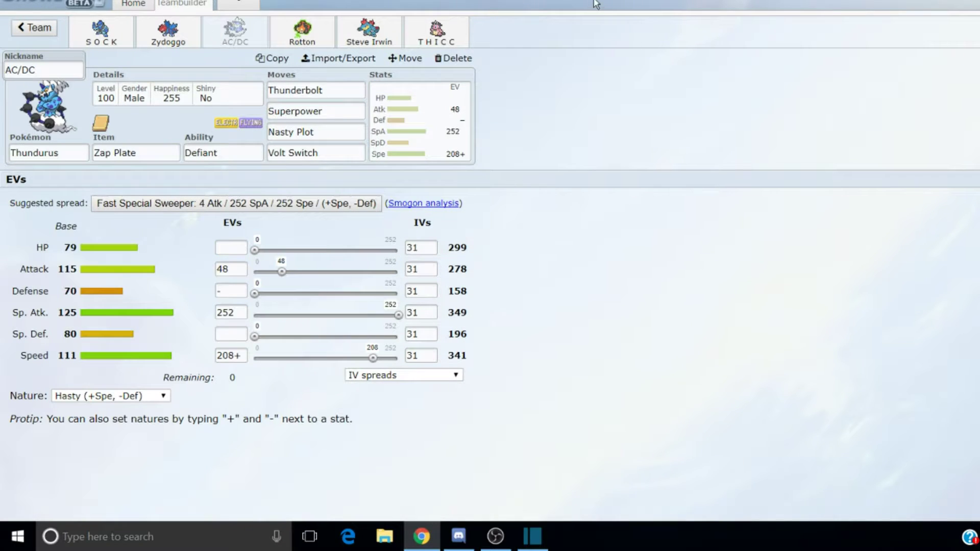
left_click(240, 156)
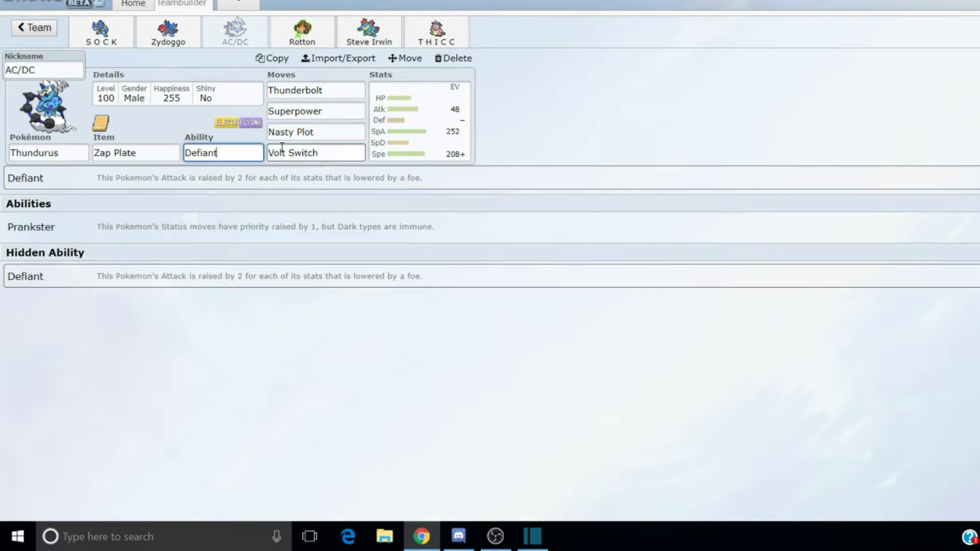
left_click(338, 113)
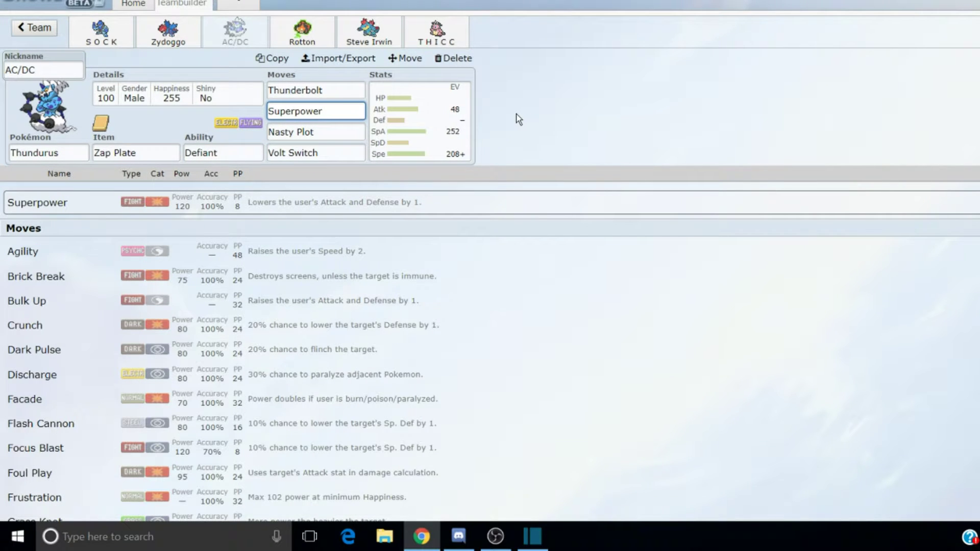
left_click(350, 125)
left_click(334, 104)
key("Tab")
key("Tab")
left_click(333, 98)
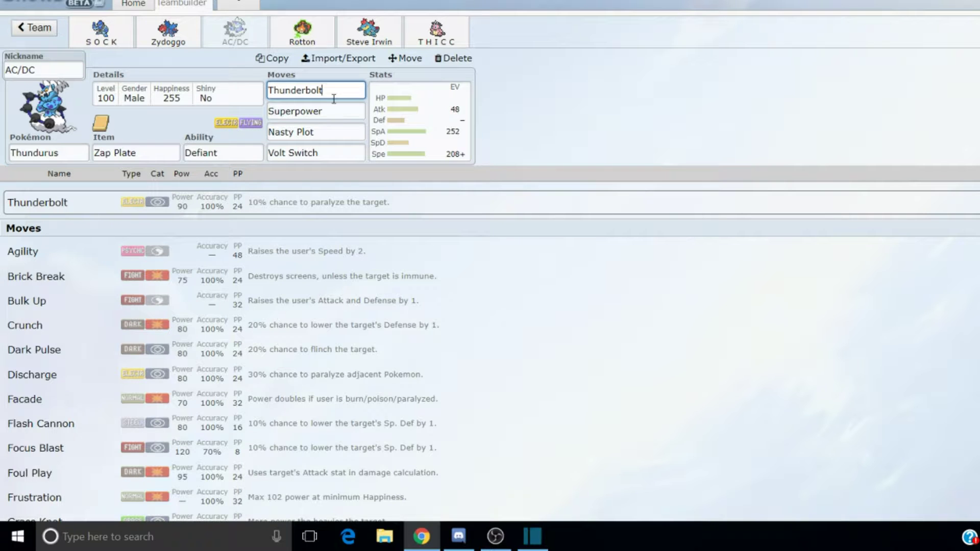
left_click(327, 131)
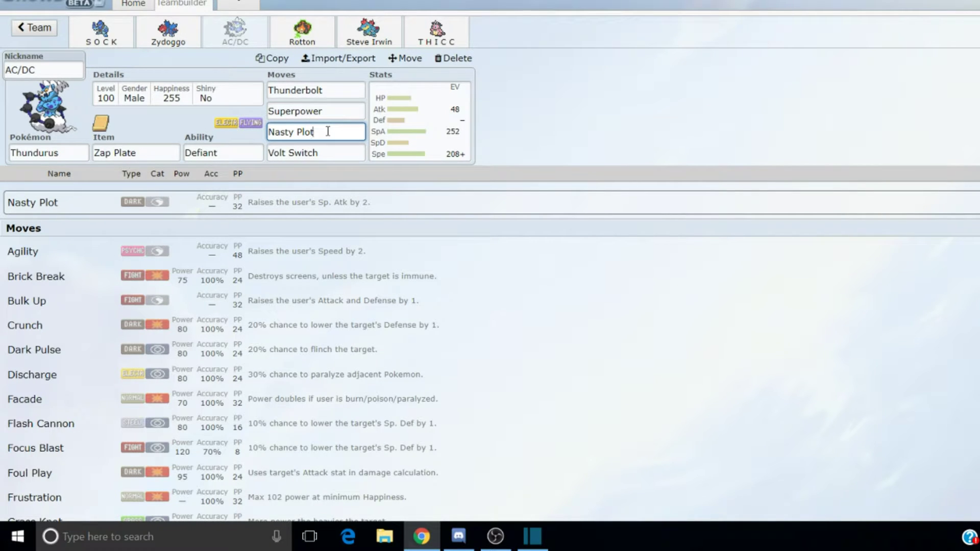
- Examine the type, power, accuracy and effect of all four Thundurus moves
left_click(410, 137)
left_click(352, 138)
left_click(348, 95)
left_click(338, 142)
left_click(341, 148)
left_click(341, 113)
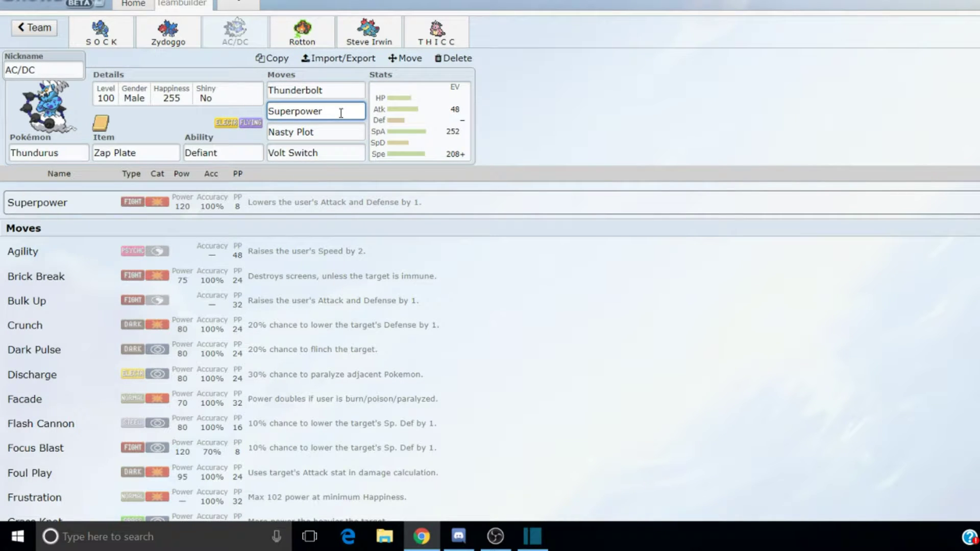
left_click(339, 132)
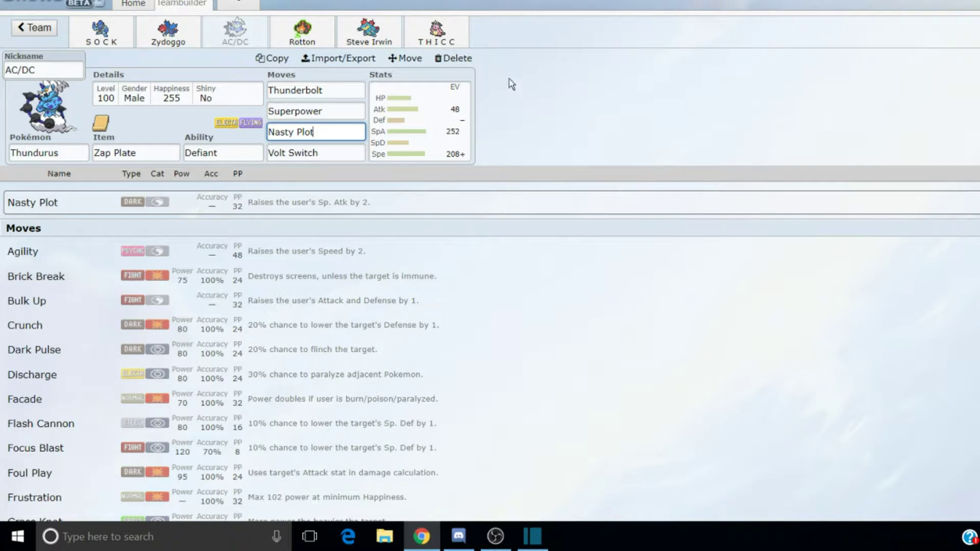
left_click(344, 96)
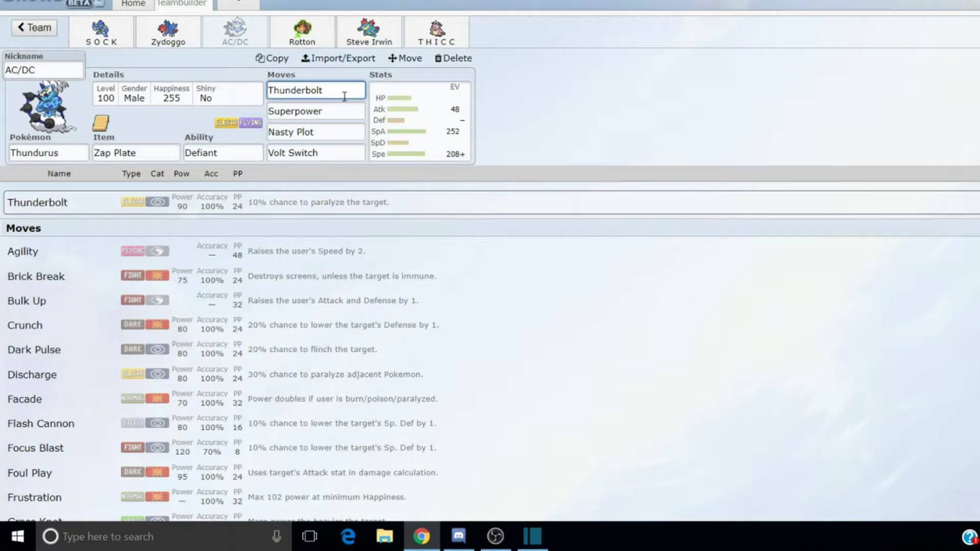
left_click(340, 111)
left_click(339, 131)
left_click(339, 153)
left_click(340, 131)
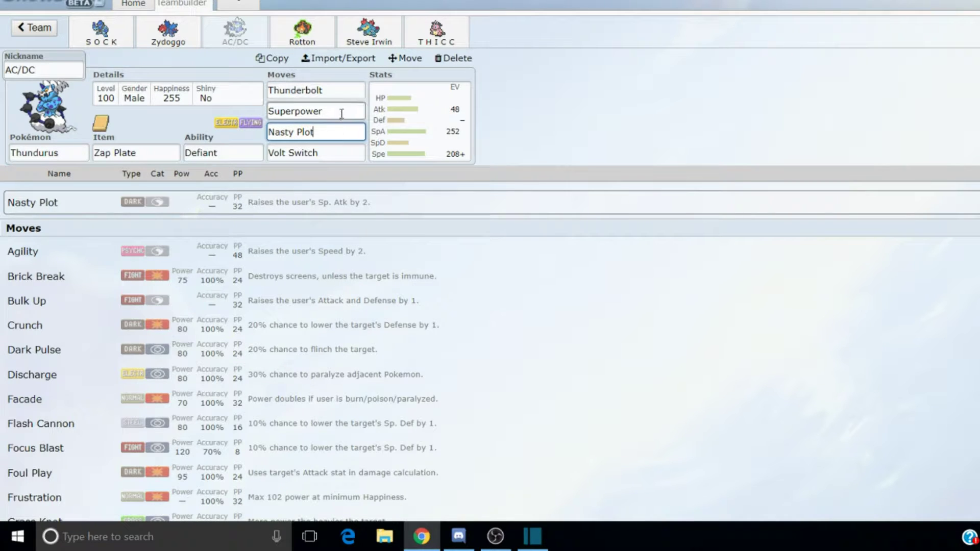
left_click(341, 112)
left_click(345, 90)
left_click(336, 108)
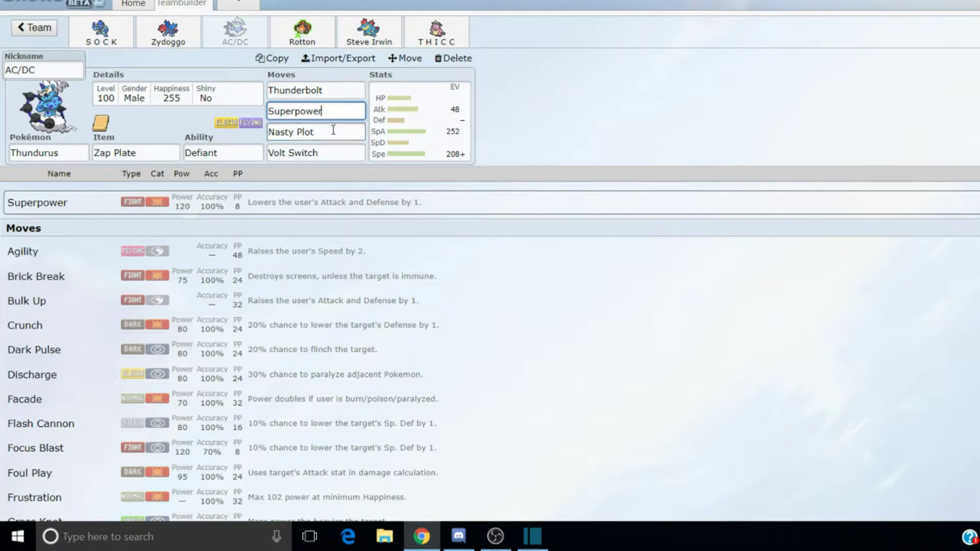
left_click(334, 153)
left_click(334, 132)
left_click(332, 107)
left_click(327, 91)
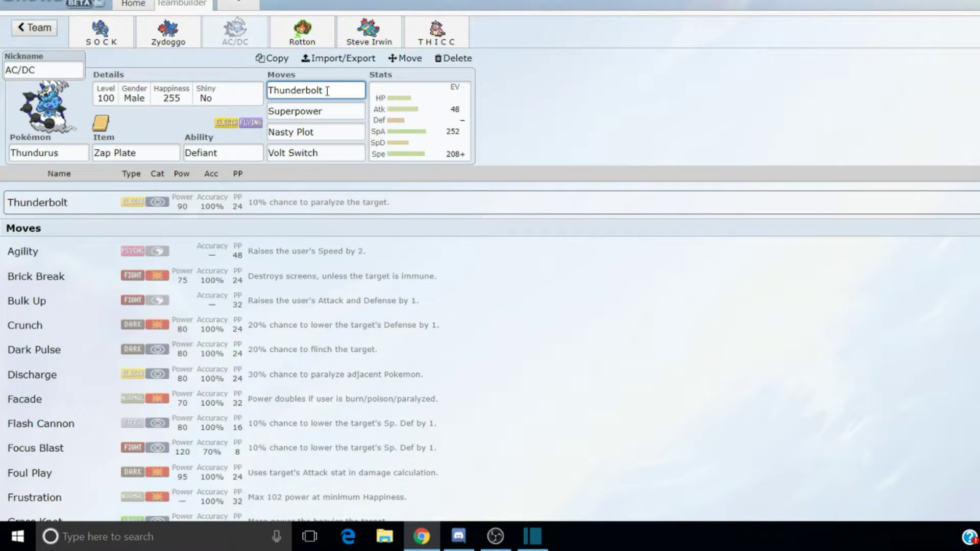
- Compare Thundurus's Thunderbolt with its Superpower, and check Nasty Plot as well
left_click(332, 108)
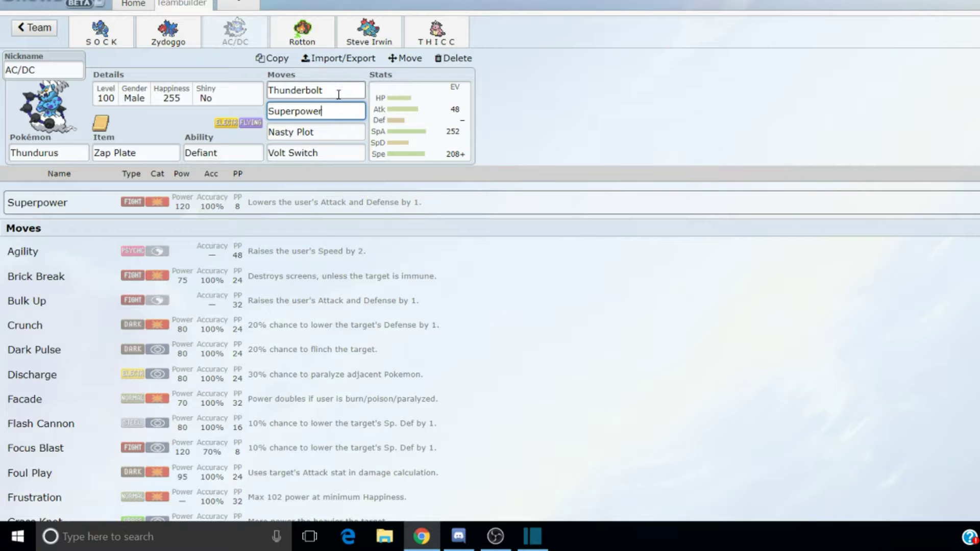
left_click(339, 91)
left_click(334, 109)
left_click(332, 95)
left_click(334, 113)
left_click(334, 94)
left_click(334, 108)
left_click(338, 97)
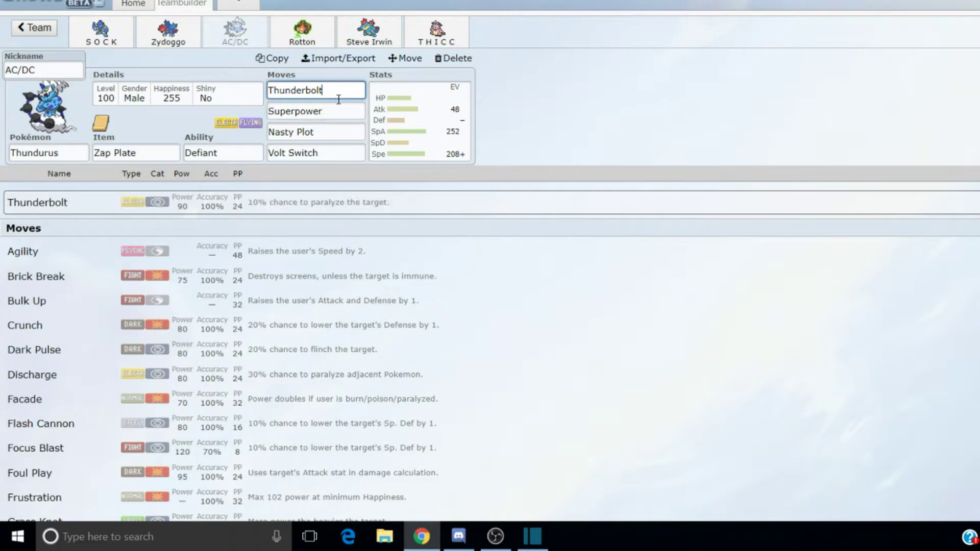
left_click(334, 109)
left_click(336, 95)
left_click(332, 114)
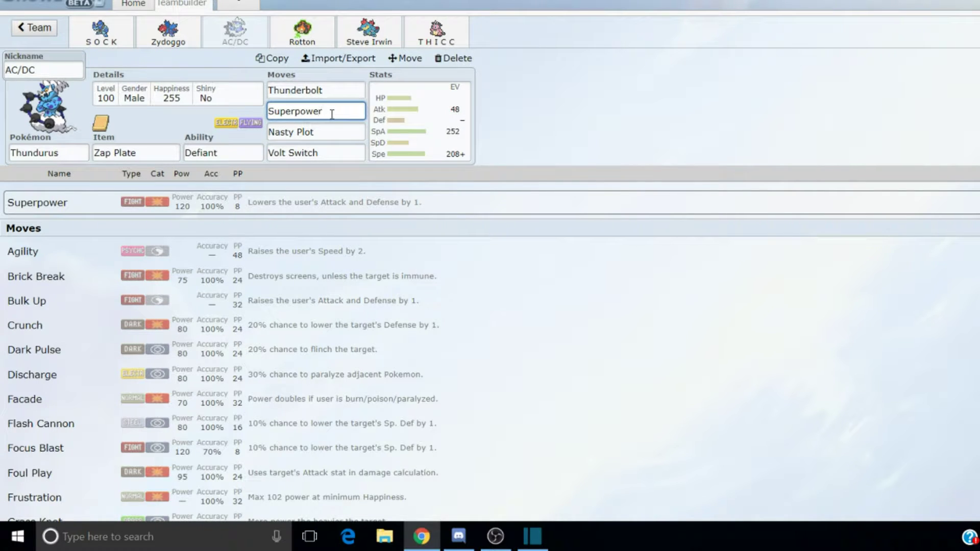
left_click(332, 91)
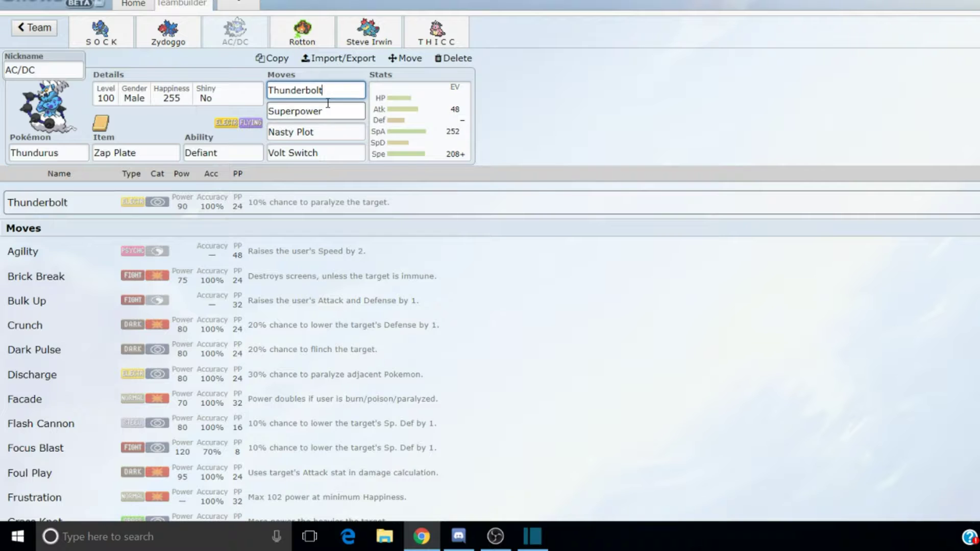
left_click(328, 113)
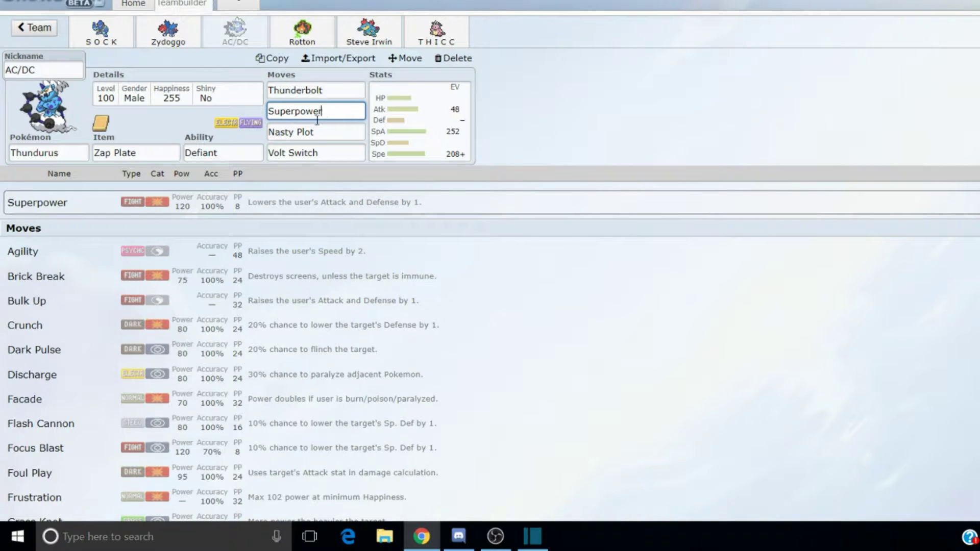
left_click(325, 131)
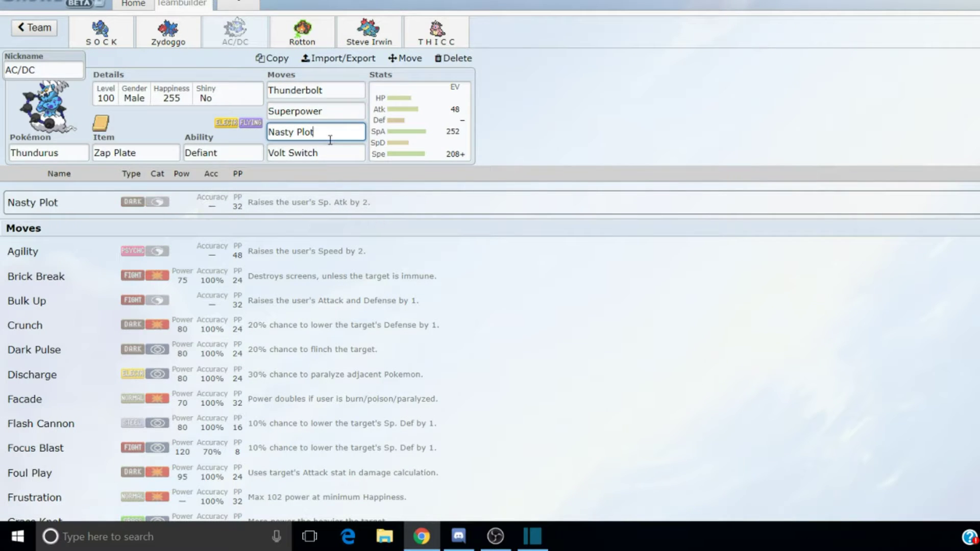
left_click(332, 99)
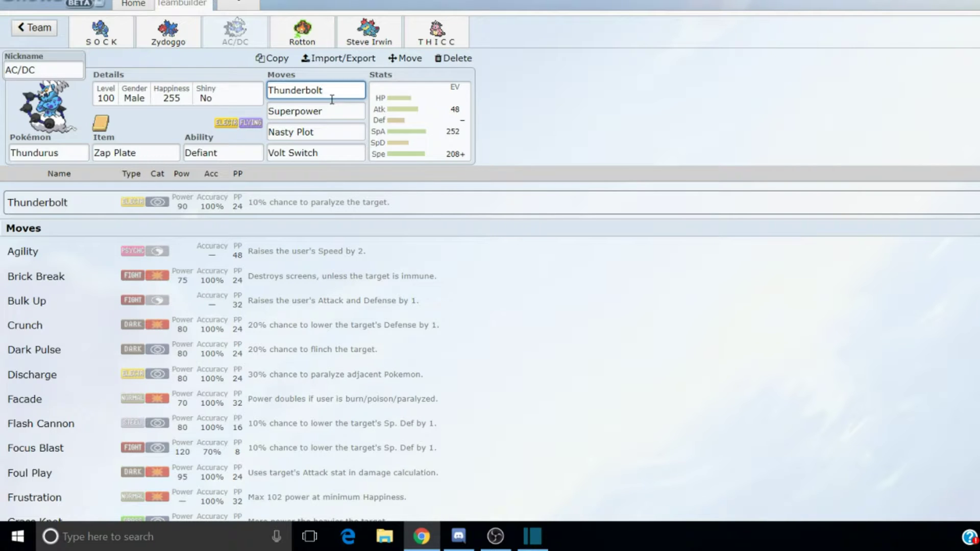
- Inspect Thundurus's EV spread, and recheck its ability and its Nasty Plot, Superpower and Thunderbolt moves
left_click(397, 121)
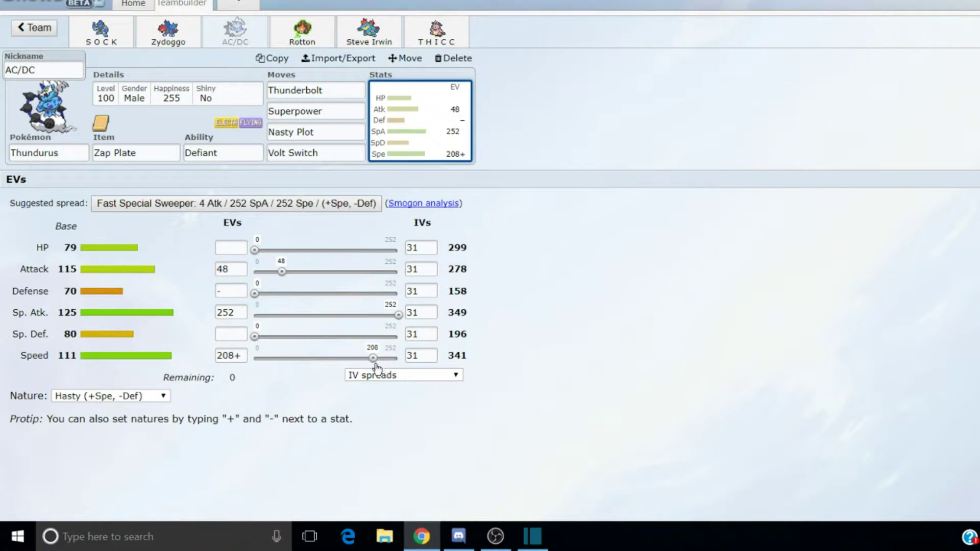
left_click_drag(373, 358, 373, 359)
left_click(227, 153)
left_click(344, 129)
left_click(346, 109)
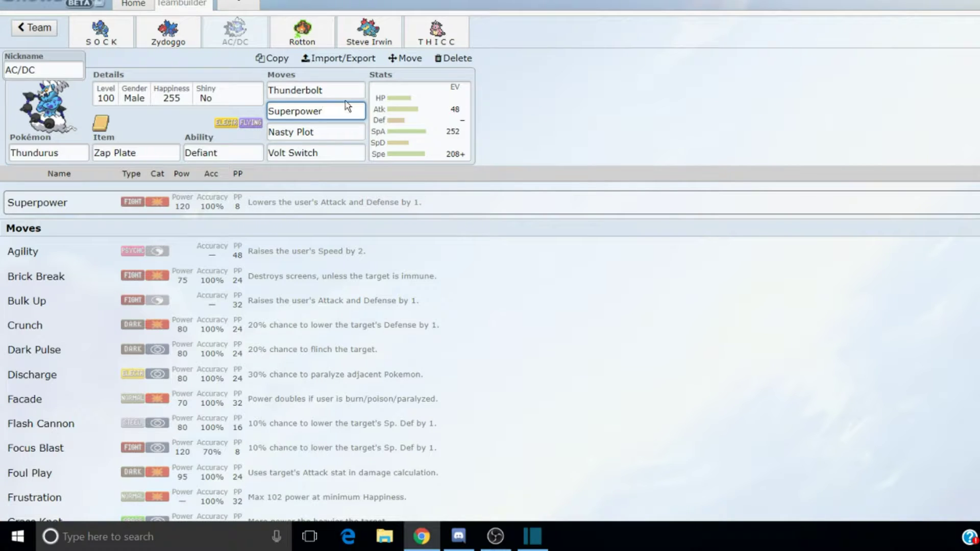
left_click(353, 92)
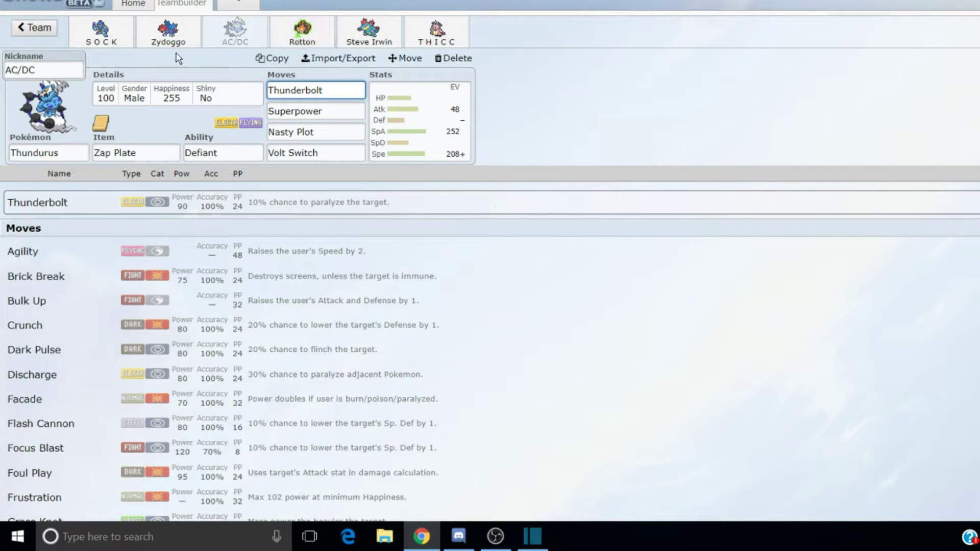
- Open the Druddigon set, go through its moves and examine its EV spread
left_click_drag(172, 40, 291, 6)
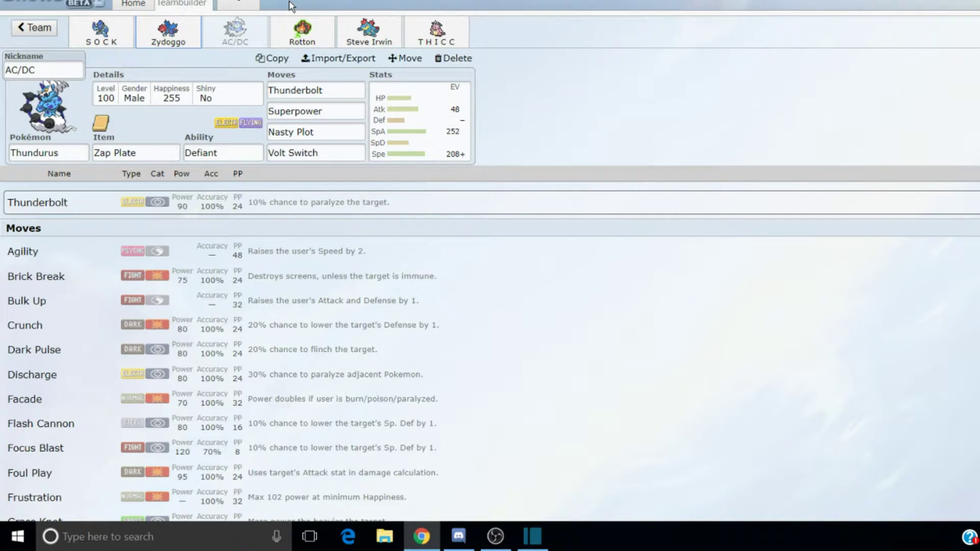
left_click_drag(291, 6, 175, 33)
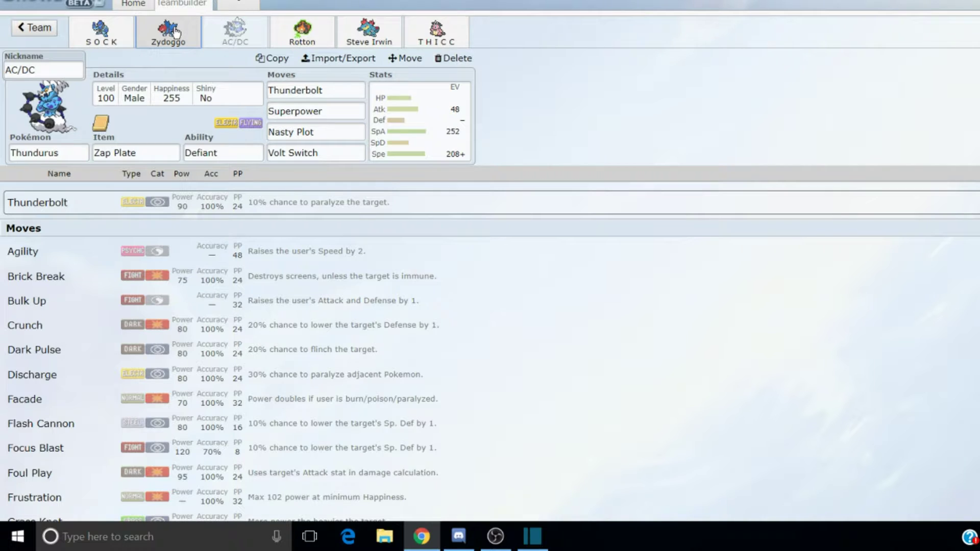
left_click_drag(176, 32, 175, 32)
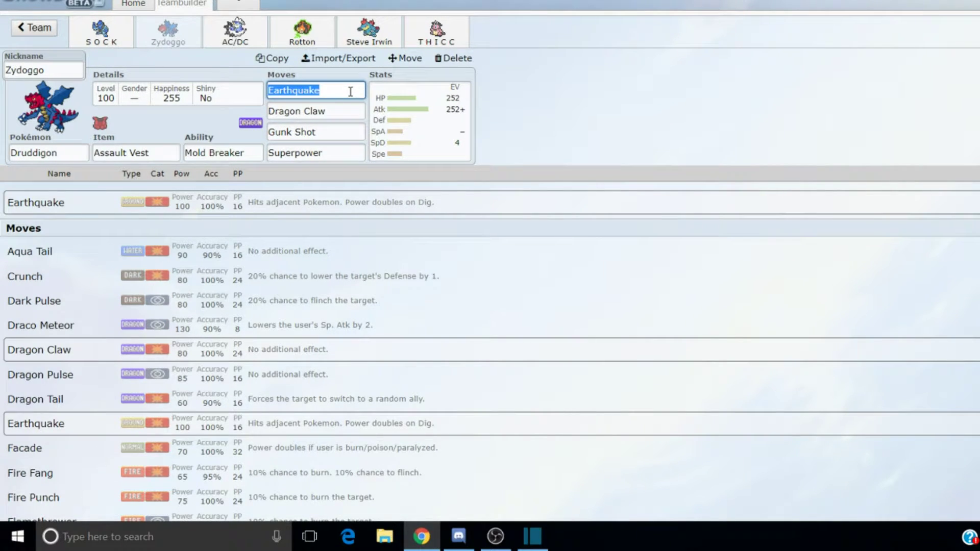
key("Tab")
key("Tab")
key("Tab")
left_click(403, 142)
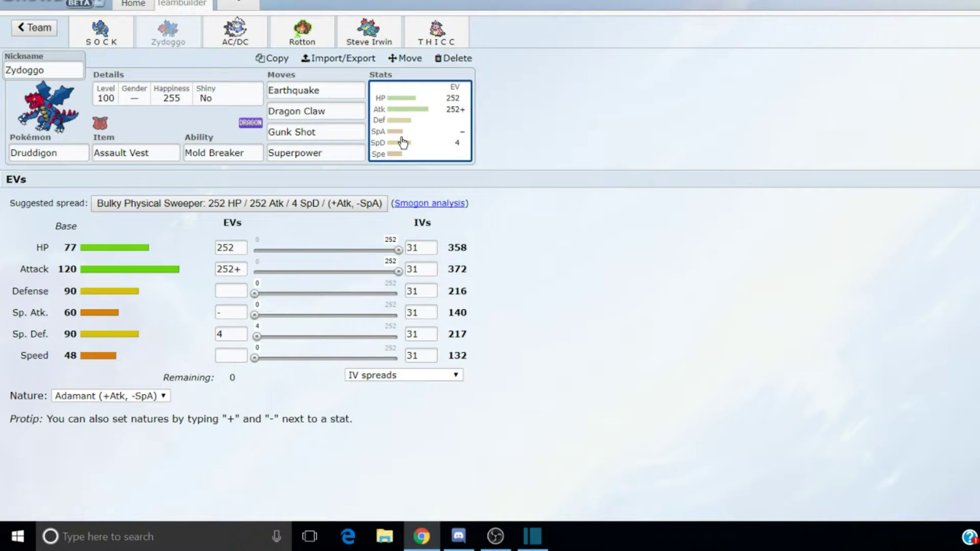
- Compare the power and effects of Druddigon's Earthquake and Dragon Claw
left_click(331, 91)
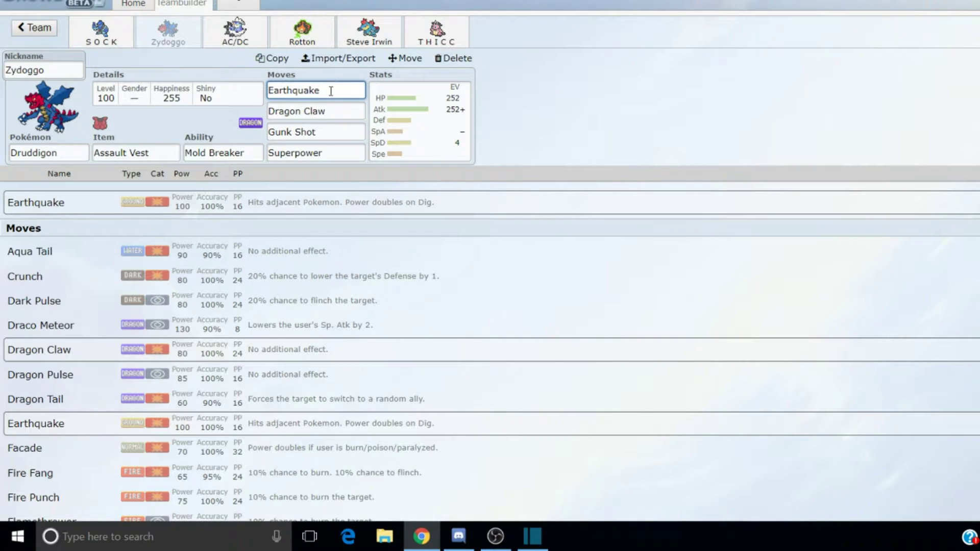
left_click(331, 108)
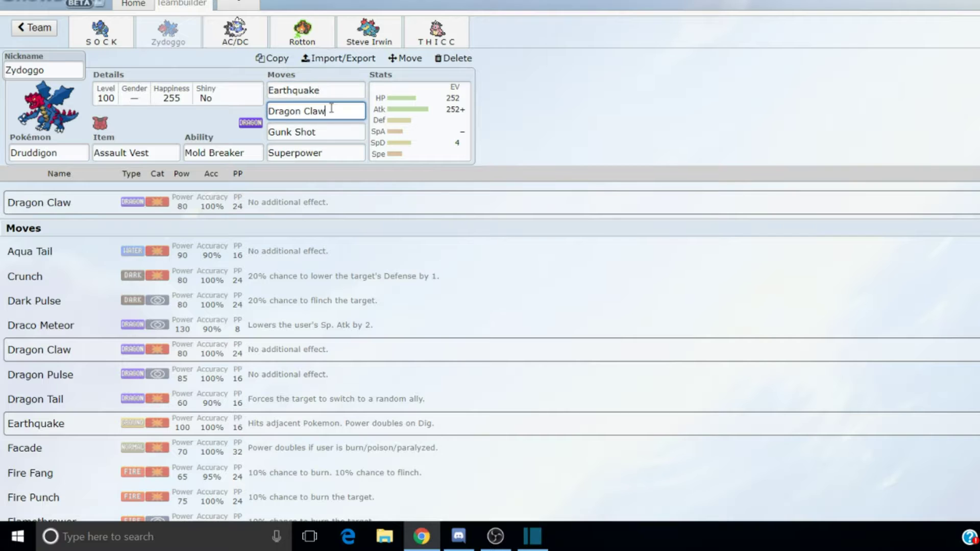
left_click(339, 90)
left_click(339, 109)
left_click(338, 90)
left_click(339, 107)
left_click(337, 91)
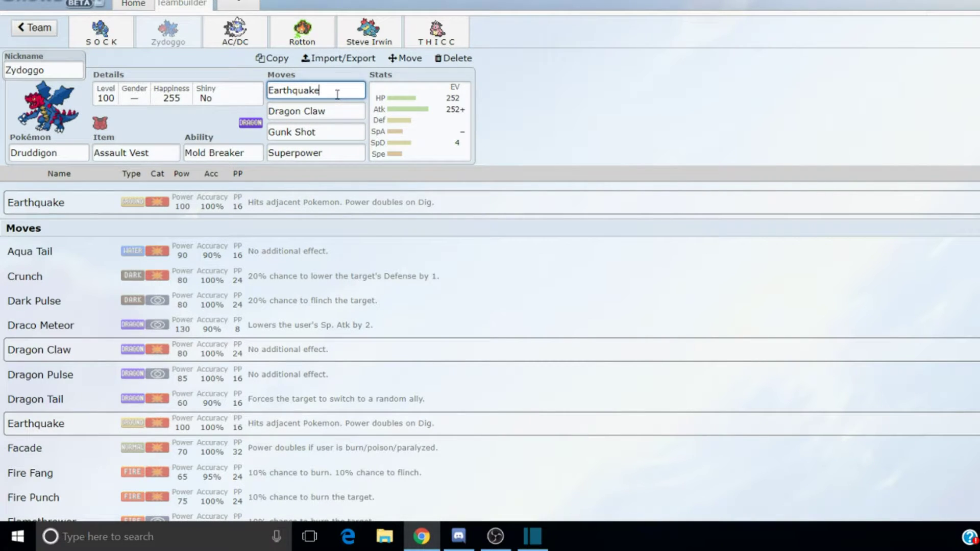
- Review Druddigon's stats, Assault Vest item and remaining moves, including Superpower and Gunk Shot
left_click(373, 115)
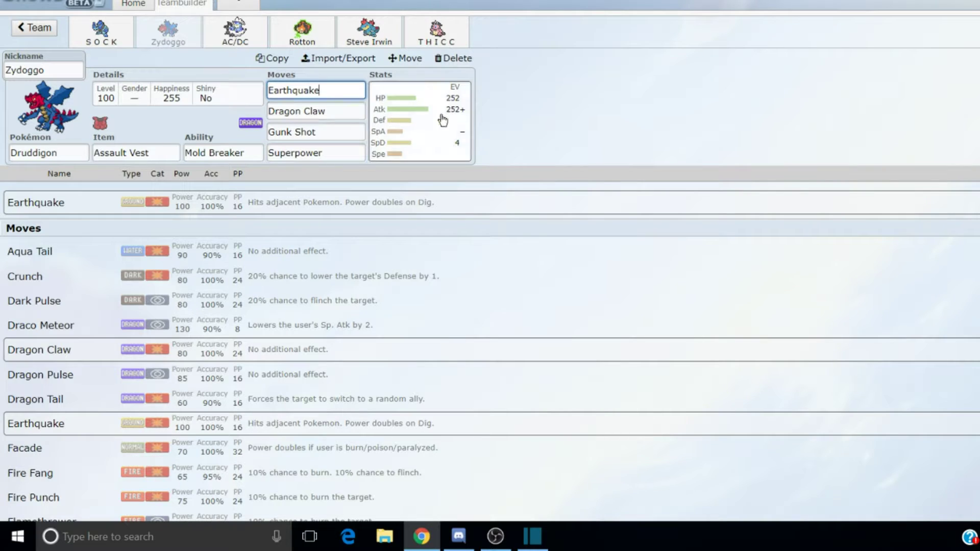
left_click(360, 92)
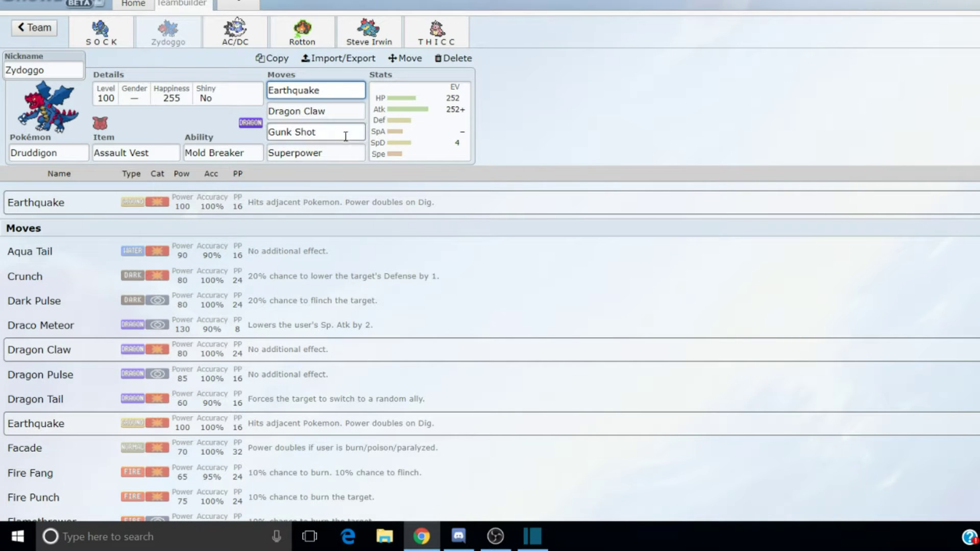
left_click(348, 153)
left_click(340, 110)
left_click(340, 95)
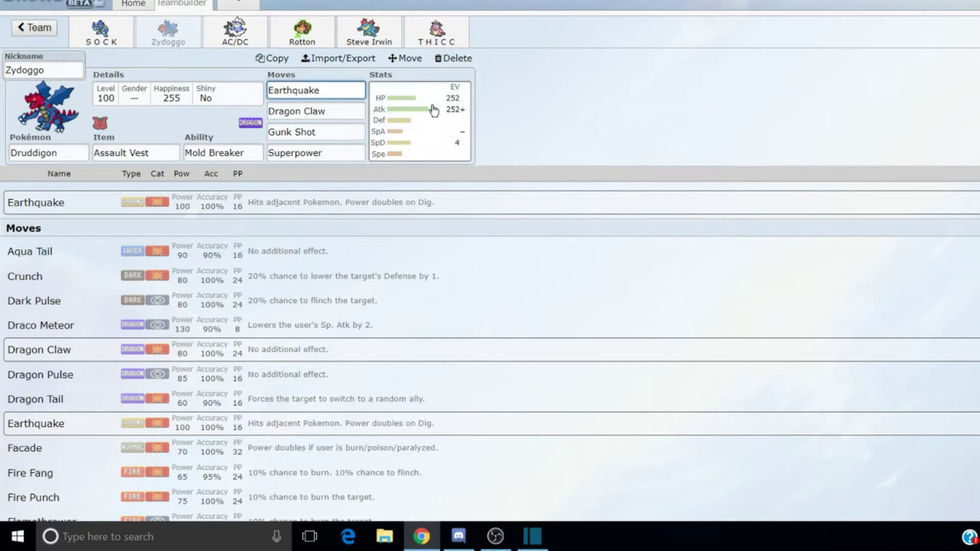
left_click(434, 110)
left_click(346, 96)
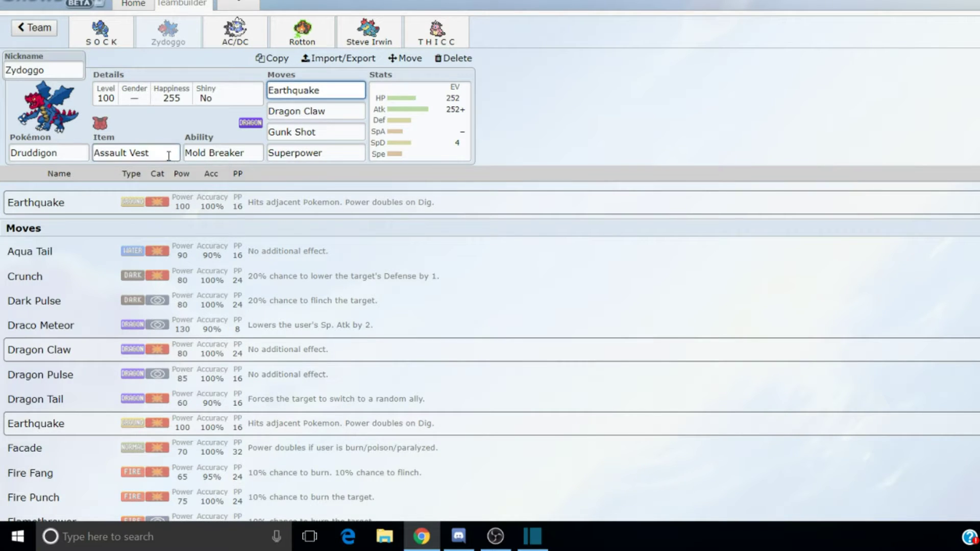
left_click(169, 153)
left_click(339, 95)
left_click(346, 132)
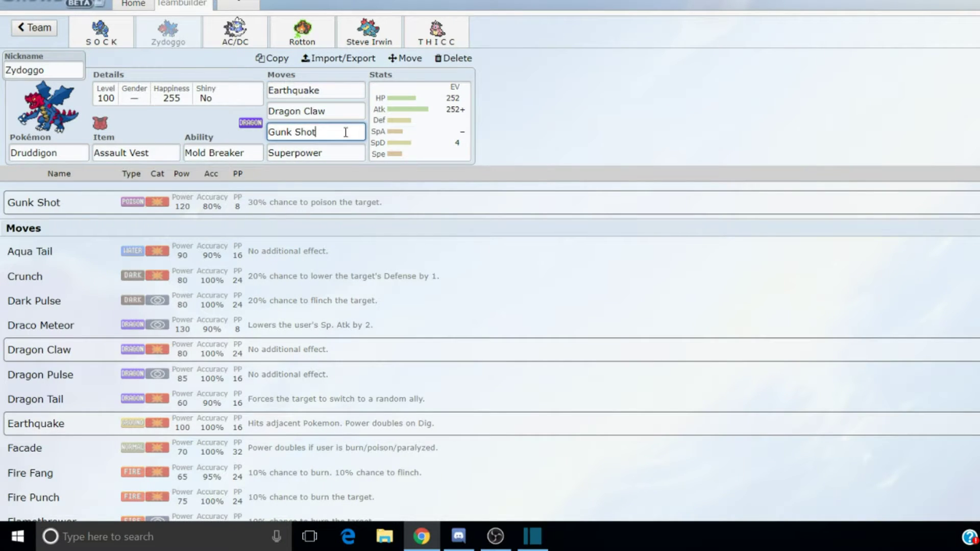
- Compare Druddigon's Gunk Shot, Dragon Claw and Superpower moves by power, accuracy and effect
left_click(348, 147)
left_click(342, 110)
left_click(338, 131)
left_click(344, 153)
left_click(345, 133)
left_click(338, 104)
left_click(344, 132)
left_click(347, 152)
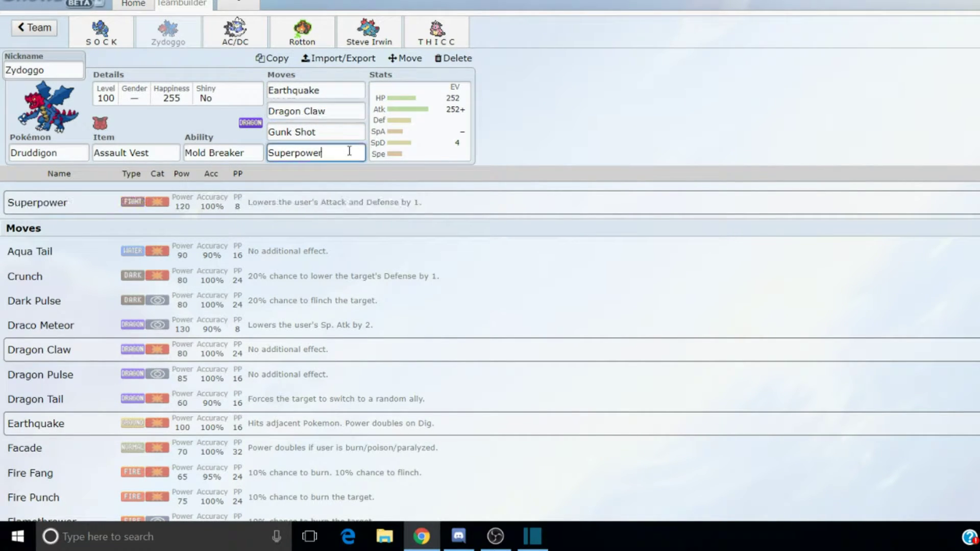
- Check what Druddigon's Mold Breaker ability does in relation to its Earthquake
left_click(333, 92)
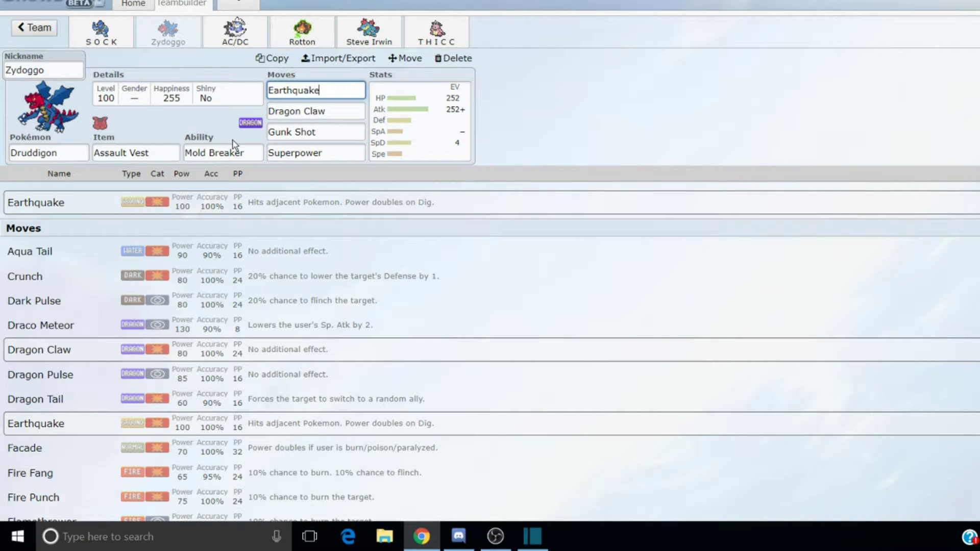
left_click(240, 151)
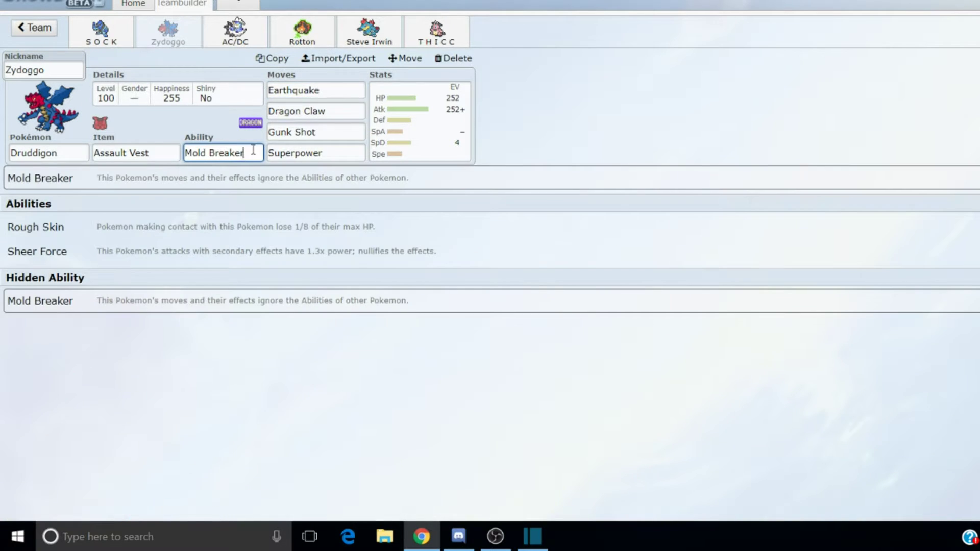
left_click(336, 97)
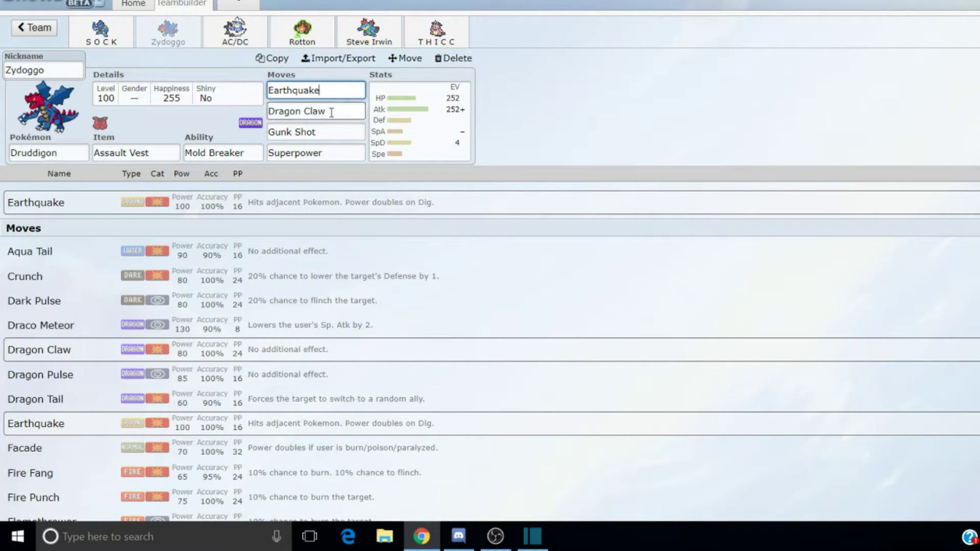
- Go through Druddigon's Dragon Claw, Gunk Shot and Superpower again, returning to the details of Earthquake
double_click(331, 112)
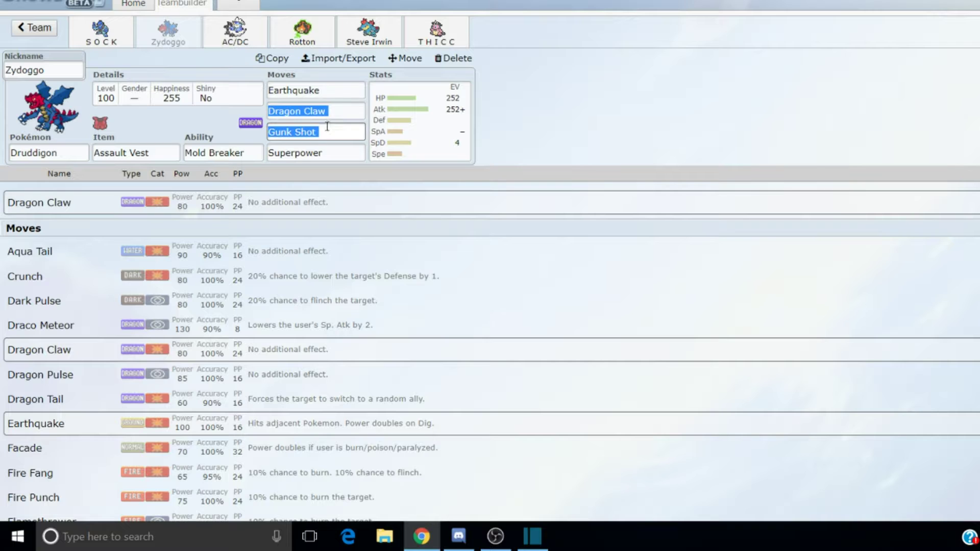
left_click(329, 91)
left_click(329, 133)
left_click(337, 153)
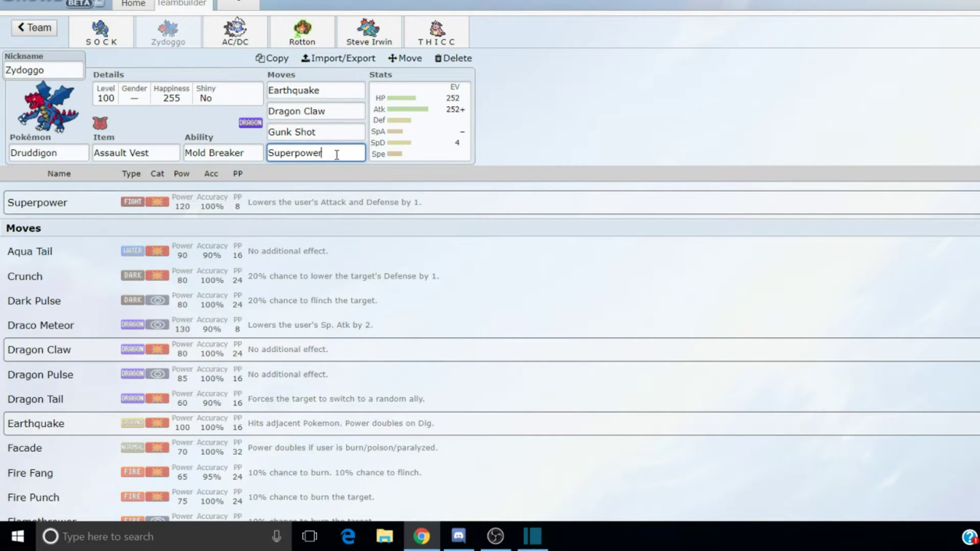
left_click(342, 90)
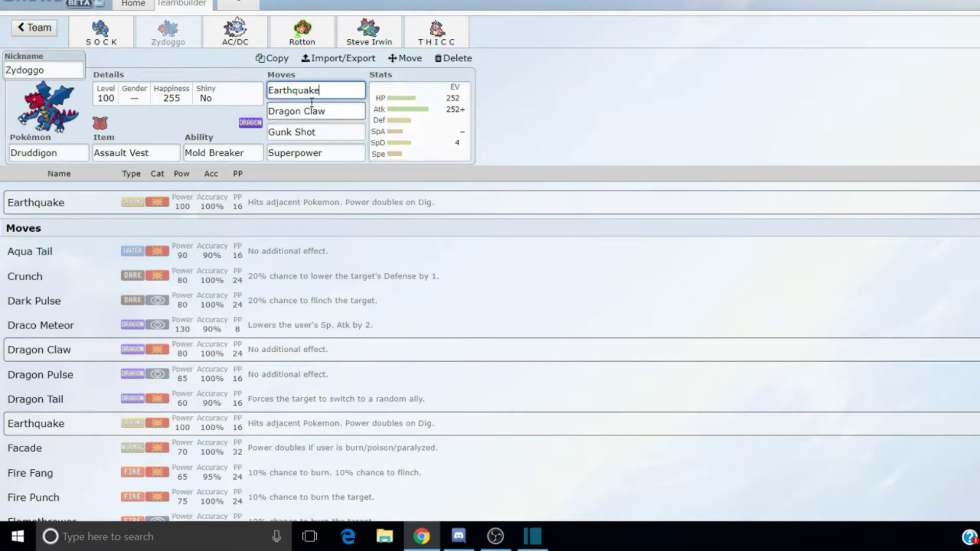
left_click(383, 101)
left_click(347, 92)
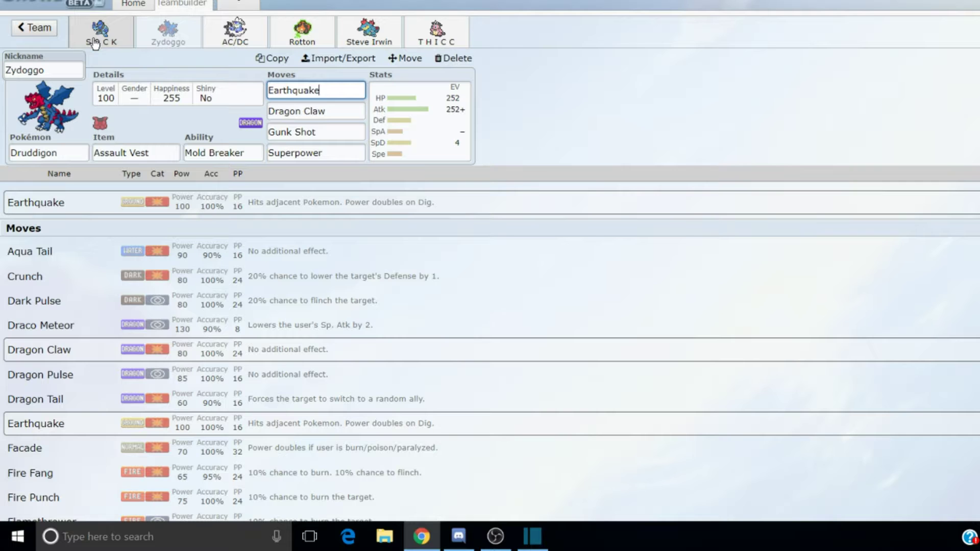
- Look over the Sawk, Druddigon and Thundurus sets in turn to compare them within the team
left_click(368, 32)
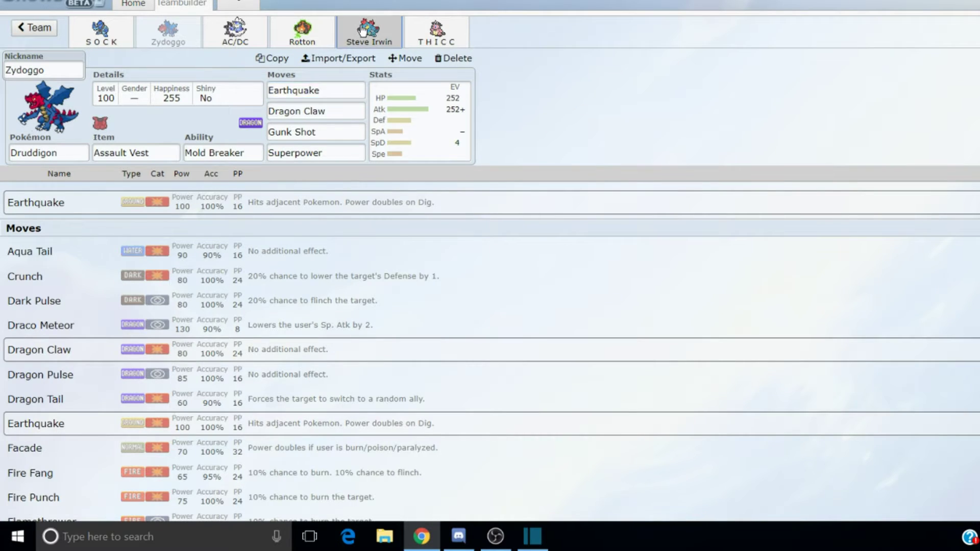
left_click(94, 40)
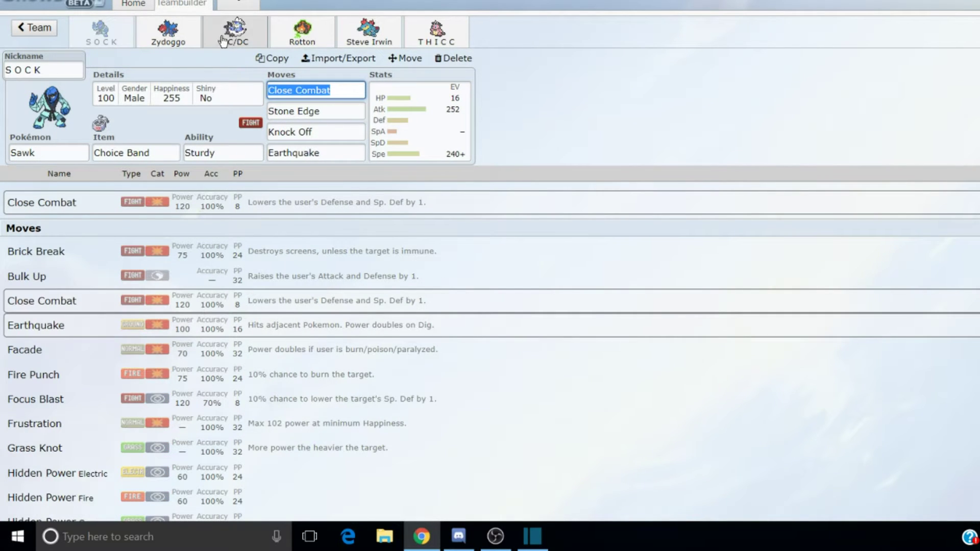
left_click(148, 35)
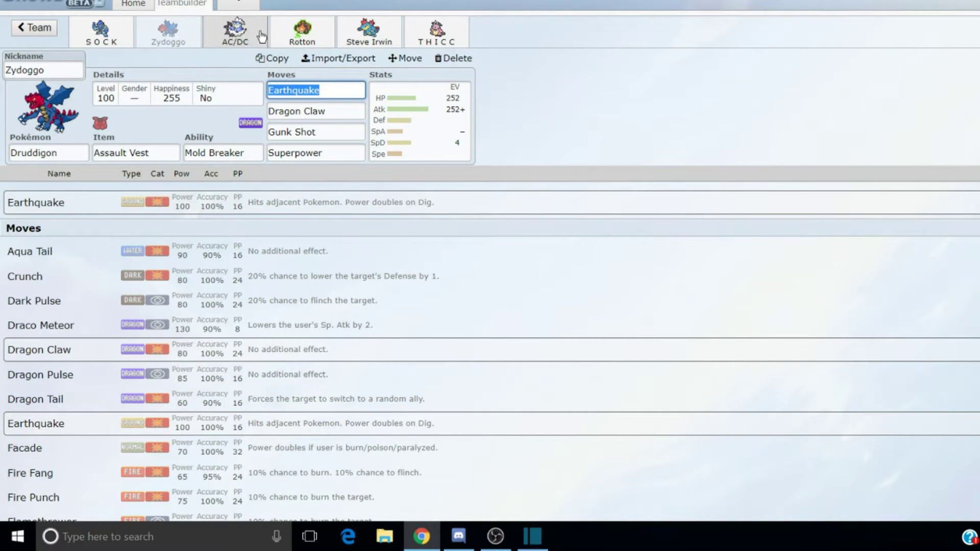
left_click(449, 34)
left_click(259, 39)
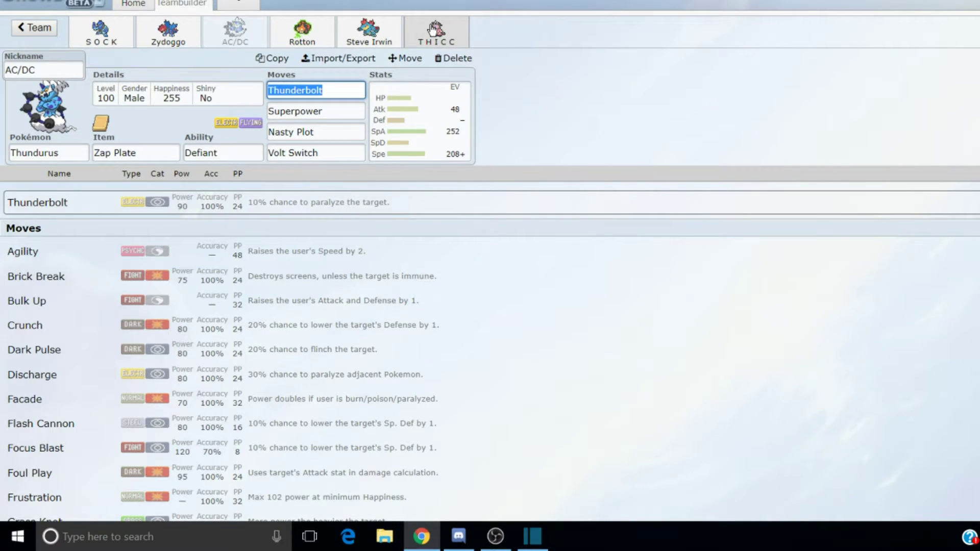
- Open the Rotom-Mow set and examine its Will-O-Wisp, Toxic and Volt Switch moves
left_click(285, 39)
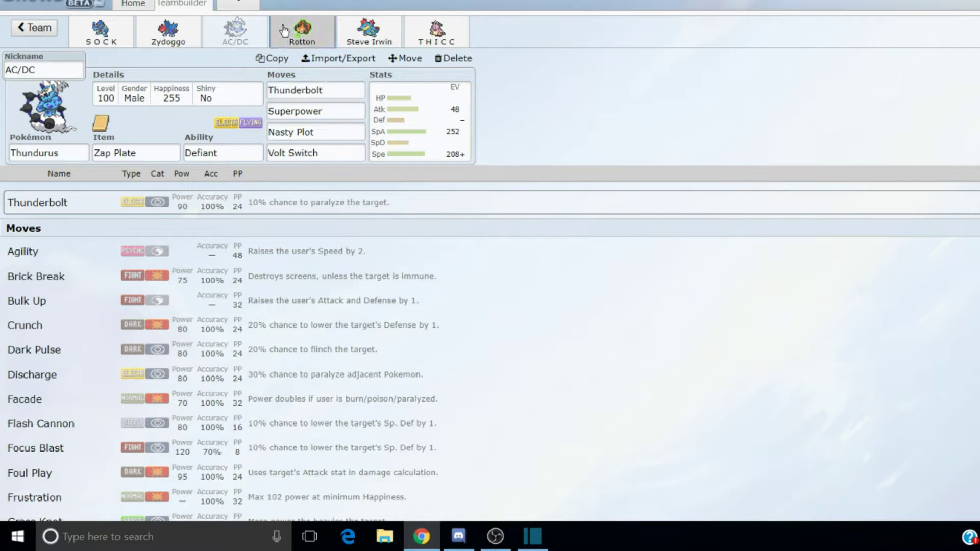
left_click(325, 91)
left_click(289, 2)
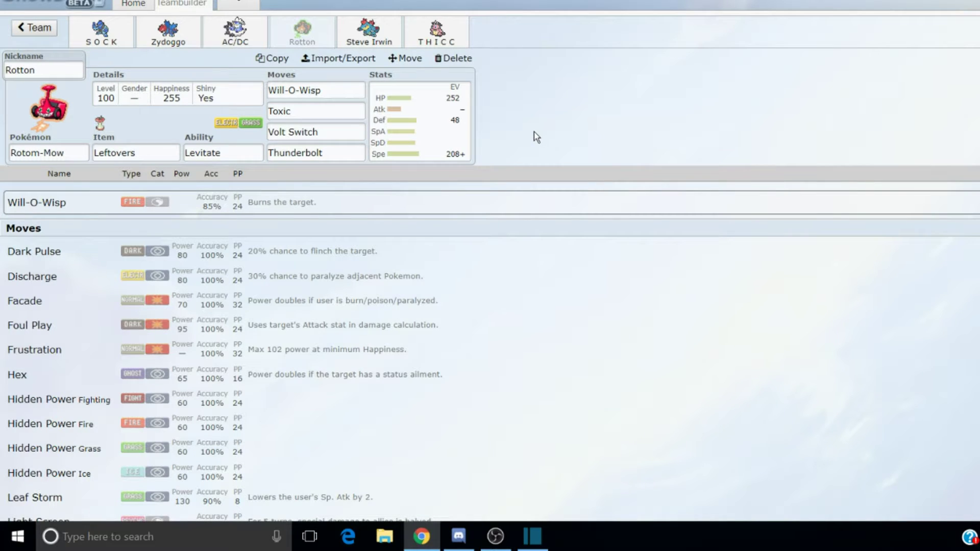
left_click(329, 108)
left_click(334, 131)
left_click(336, 111)
left_click(335, 95)
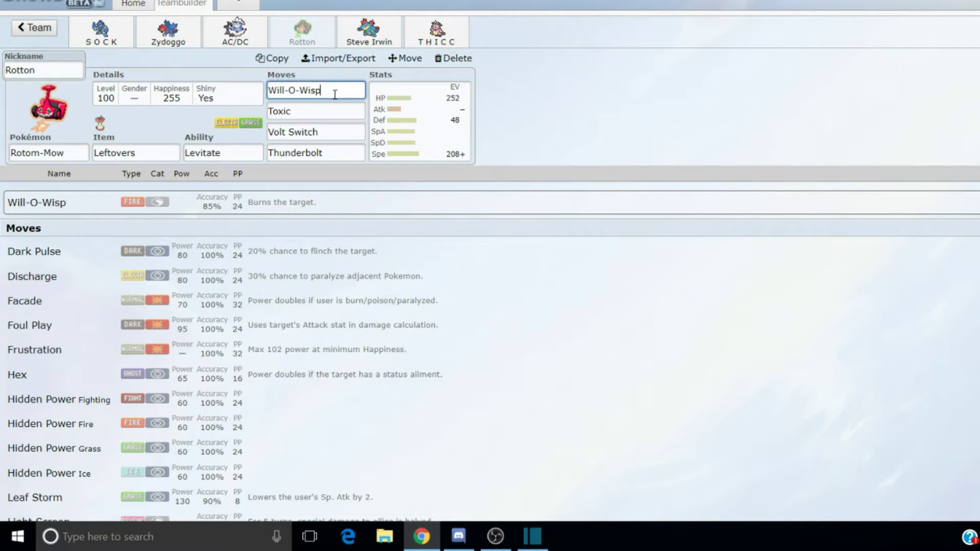
left_click(328, 109)
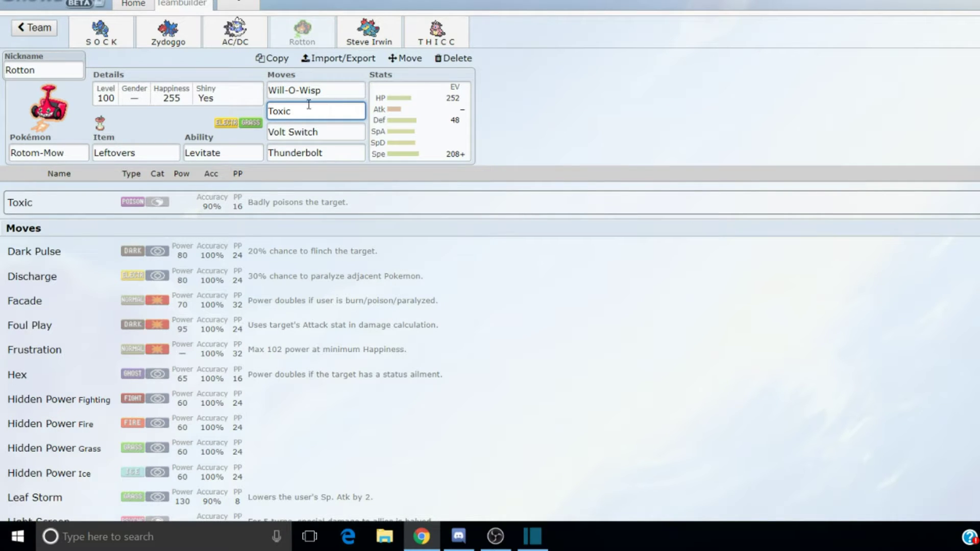
- Check Rotom-Mow's Levitate ability and read through all four of its moves
left_click(251, 156)
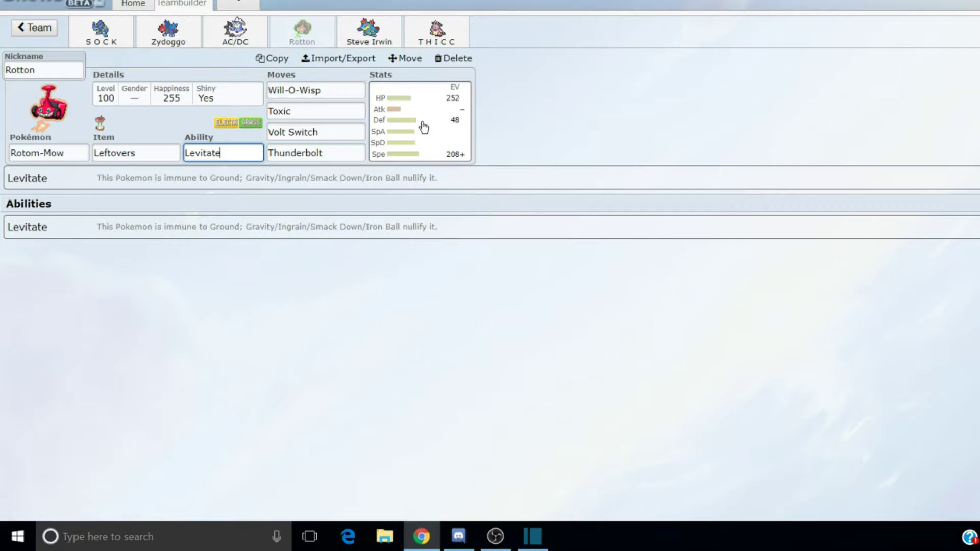
left_click(328, 91)
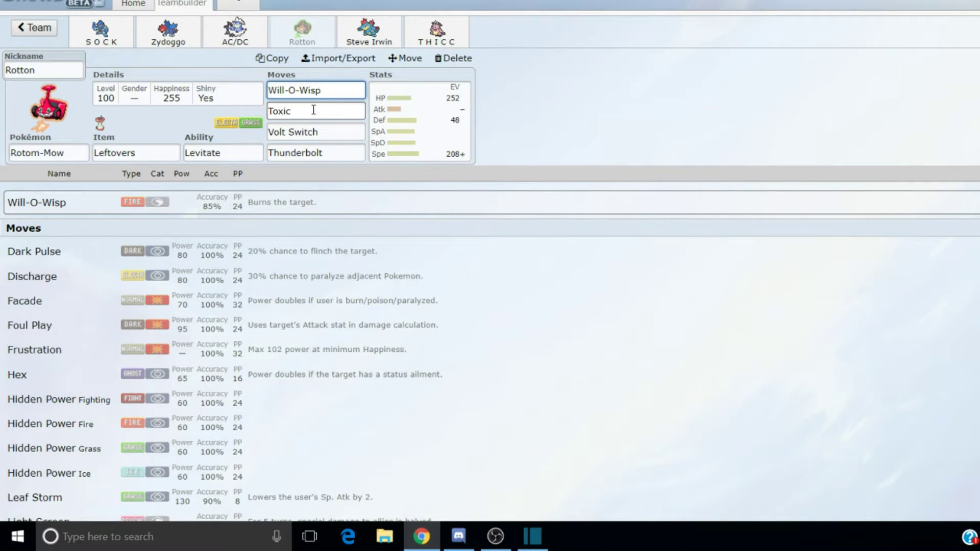
left_click(334, 153)
left_click(337, 132)
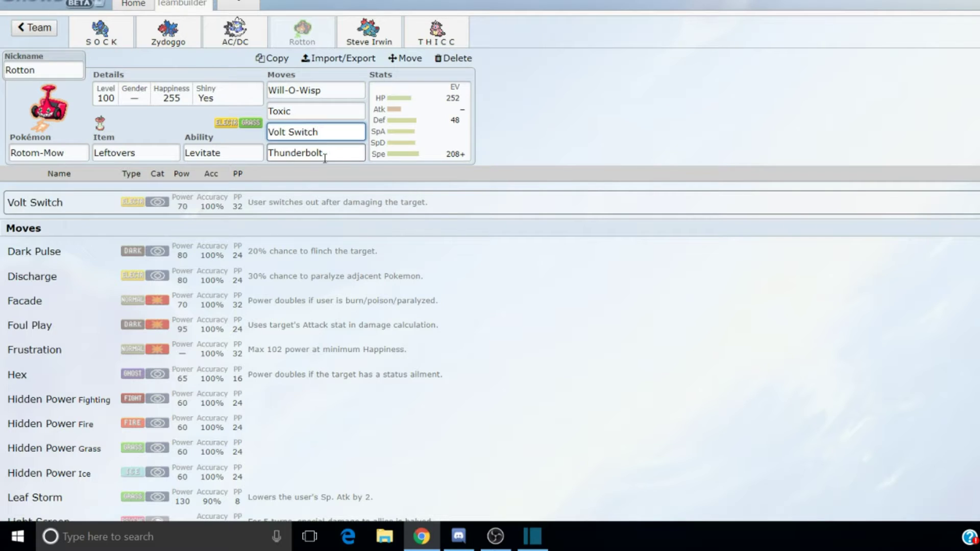
left_click(337, 94)
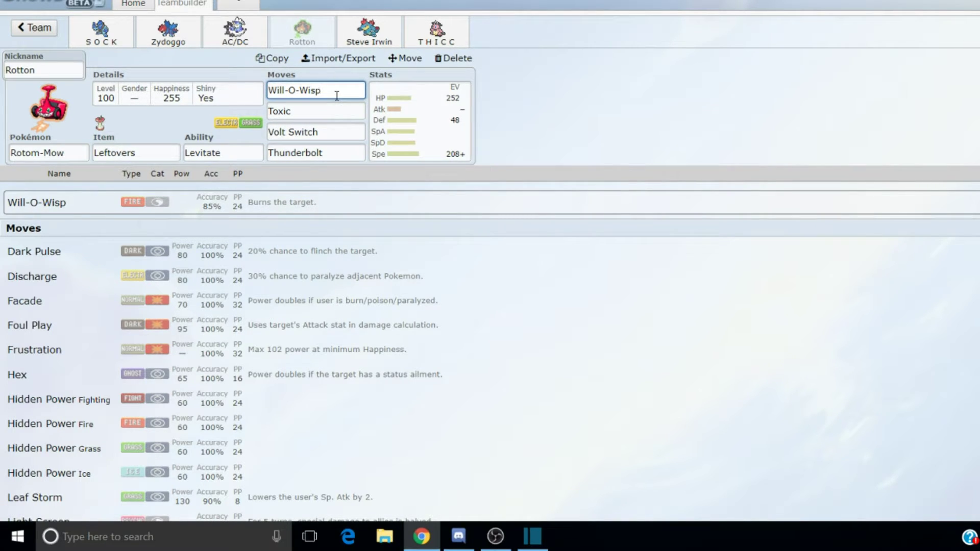
left_click(328, 109)
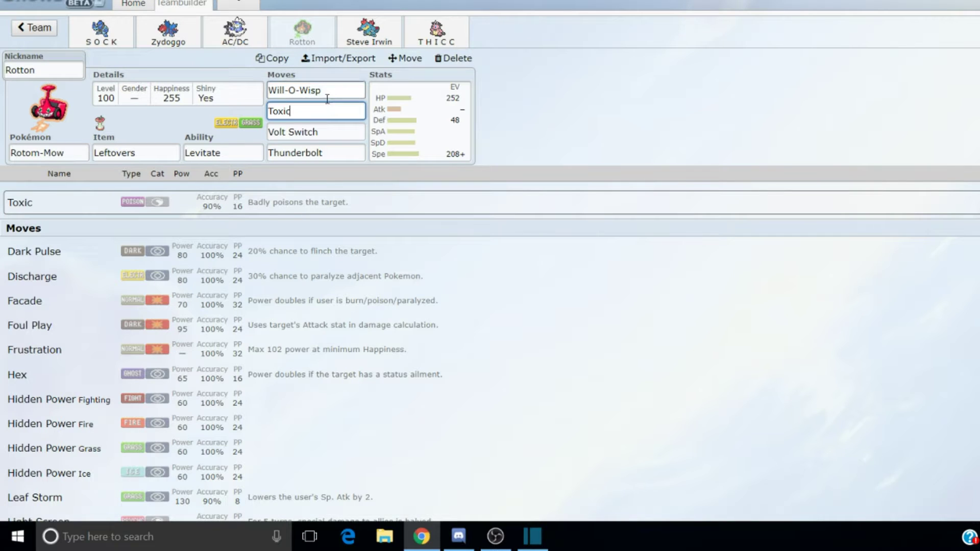
left_click(328, 97)
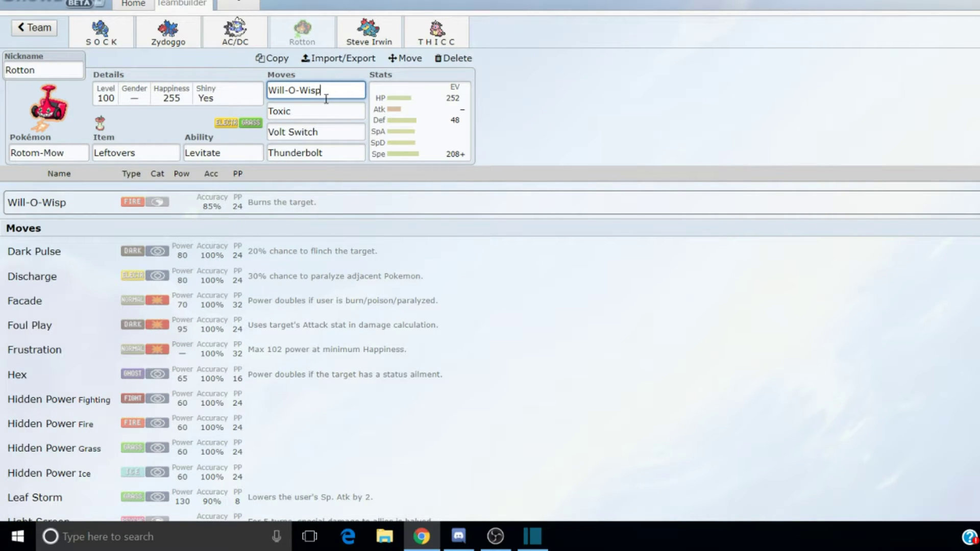
- Compare the accuracy and effects of Rotom-Mow's Toxic and Will-O-Wisp, and check Thunderbolt
left_click(328, 102)
left_click(328, 91)
left_click(332, 100)
left_click(332, 97)
left_click(329, 107)
left_click(329, 92)
left_click(328, 106)
left_click(329, 97)
left_click(338, 151)
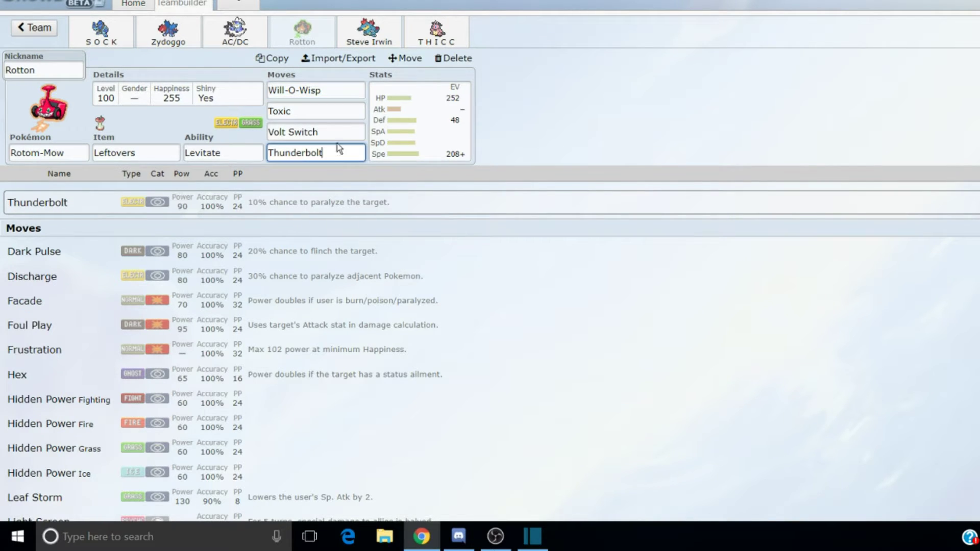
left_click(339, 93)
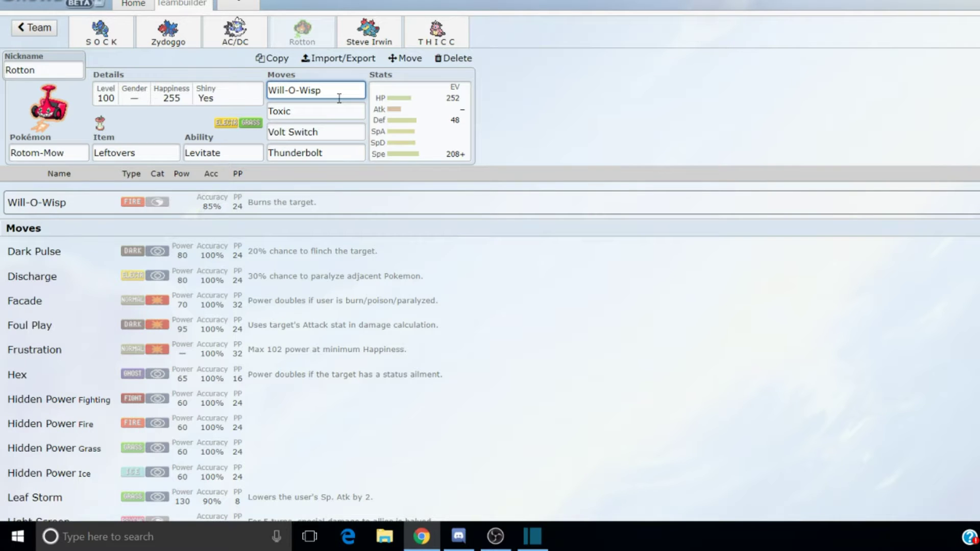
- Examine Rotom-Mow's EV spread and nature, and recheck its Toxic and Will-O-Wisp moves
left_click(443, 144)
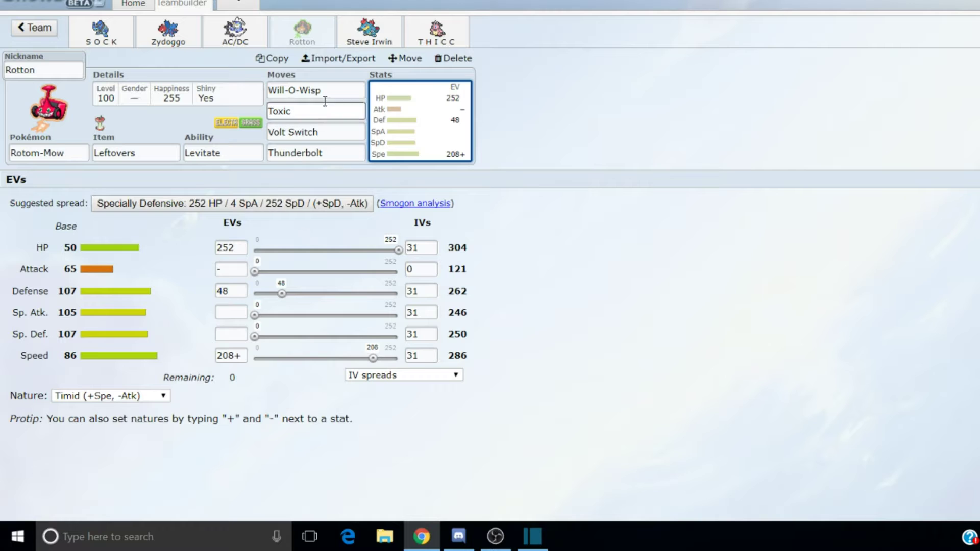
left_click(332, 118)
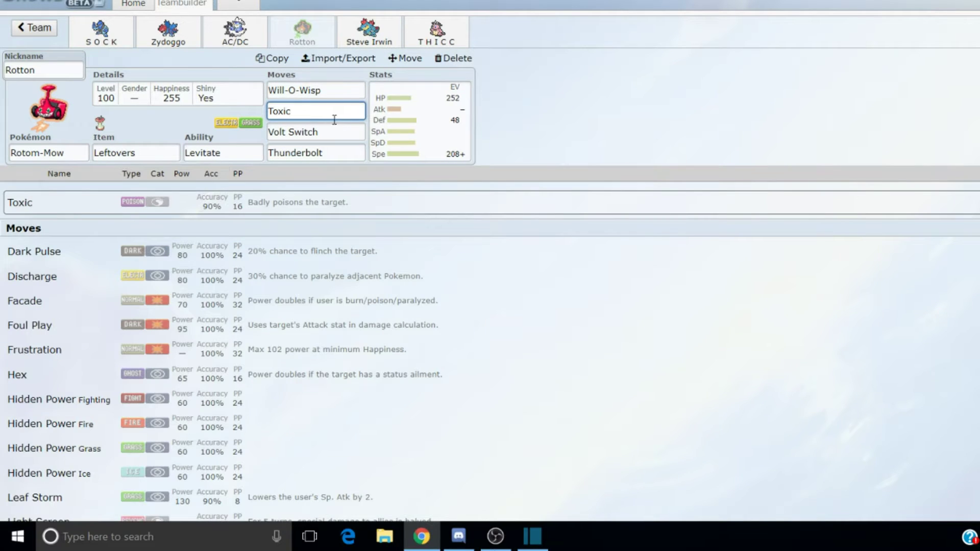
left_click_drag(333, 121, 333, 131)
left_click(337, 114)
left_click(332, 92)
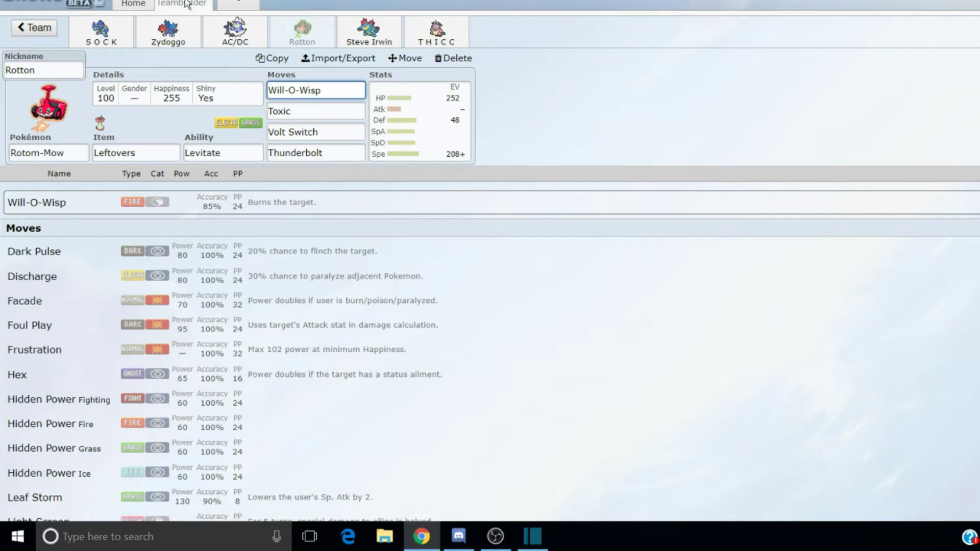
- Open the Sawk set and examine its EV spread and nature
left_click(101, 31)
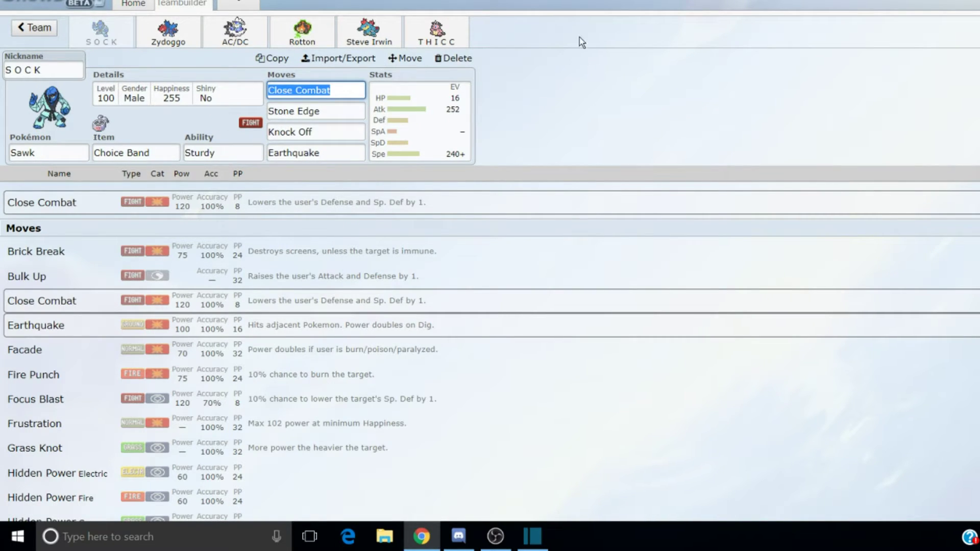
left_click(579, 37)
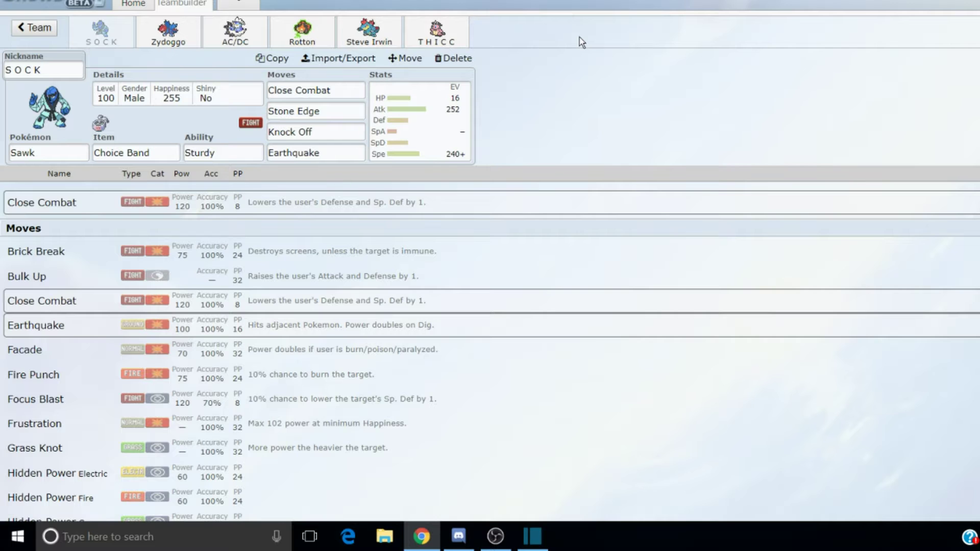
left_click(438, 125)
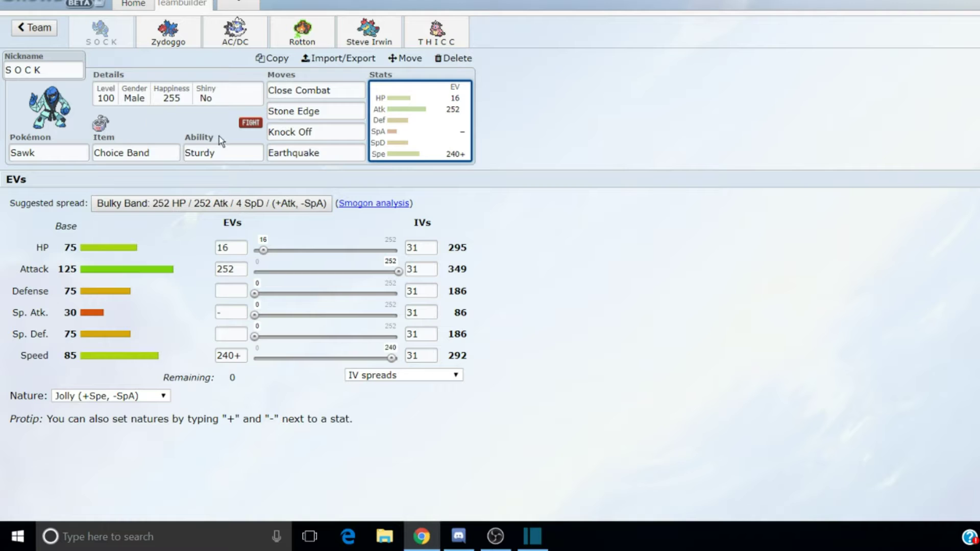
left_click(560, 130)
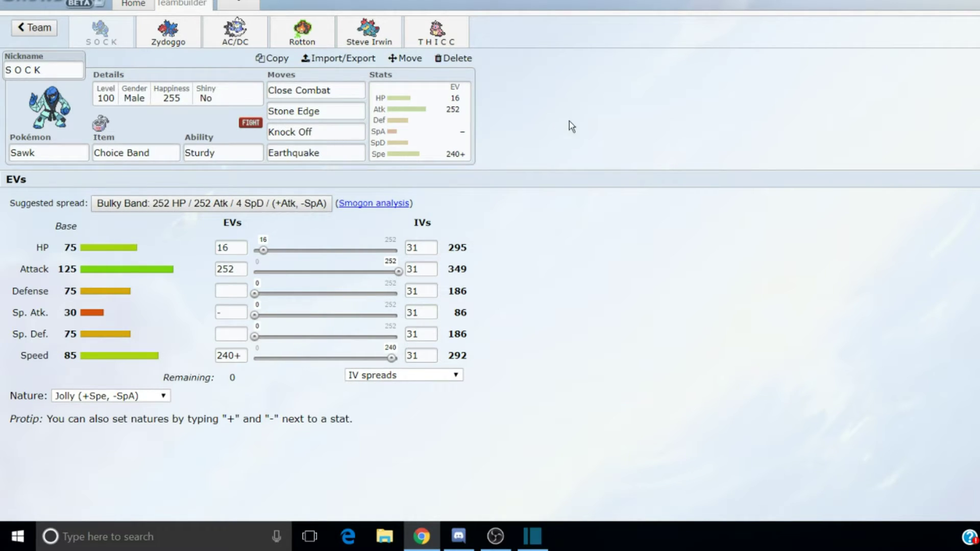
- Review Sawk's Stone Edge and Close Combat moves against its stats
left_click(370, 103)
left_click(358, 102)
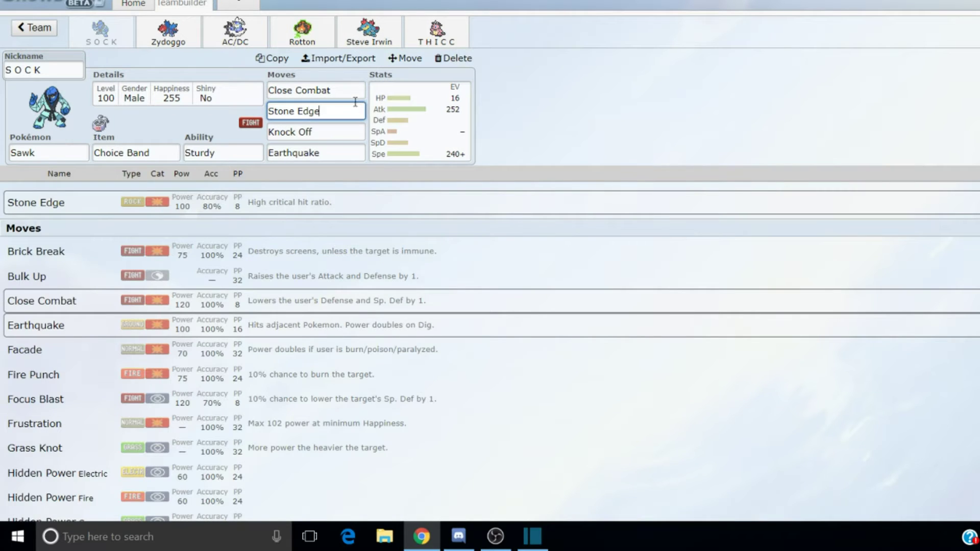
left_click(383, 114)
left_click(340, 93)
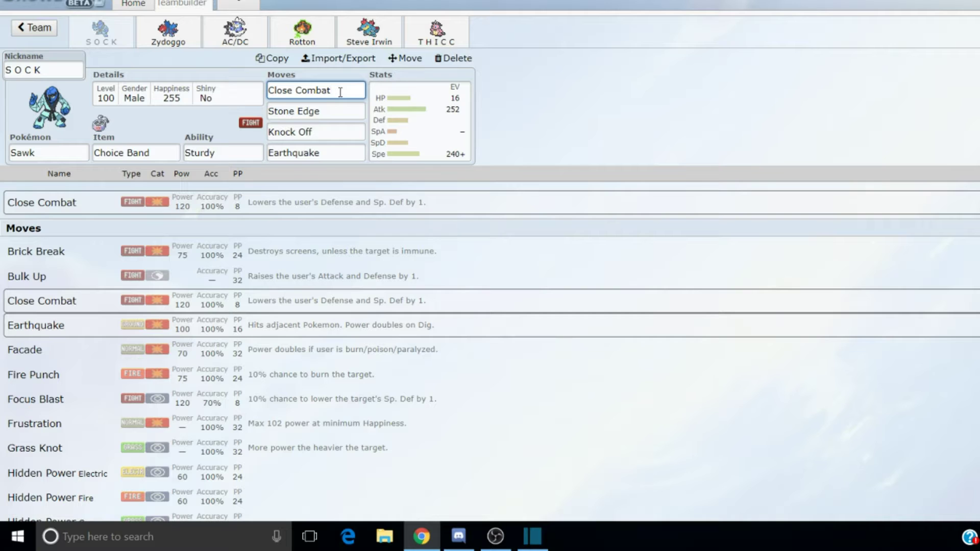
left_click(403, 109)
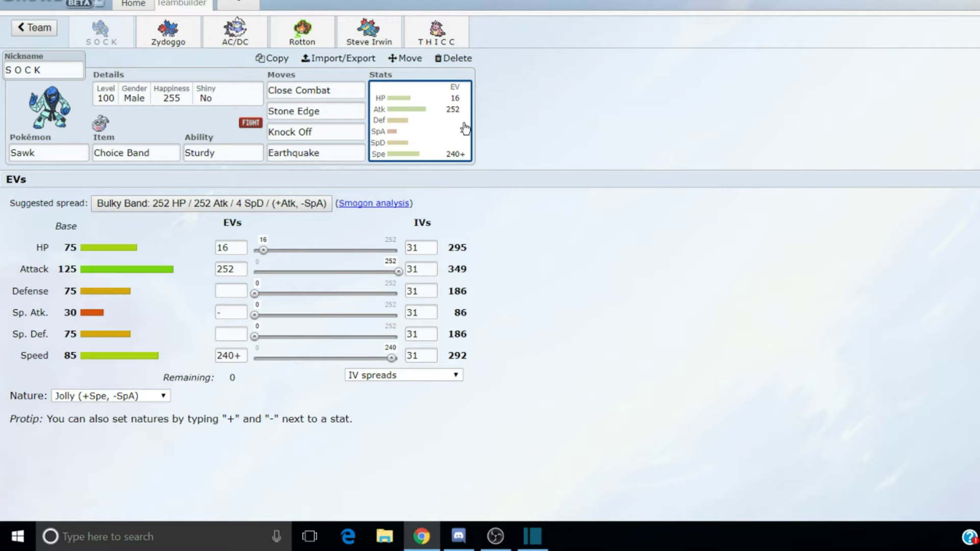
left_click(347, 97)
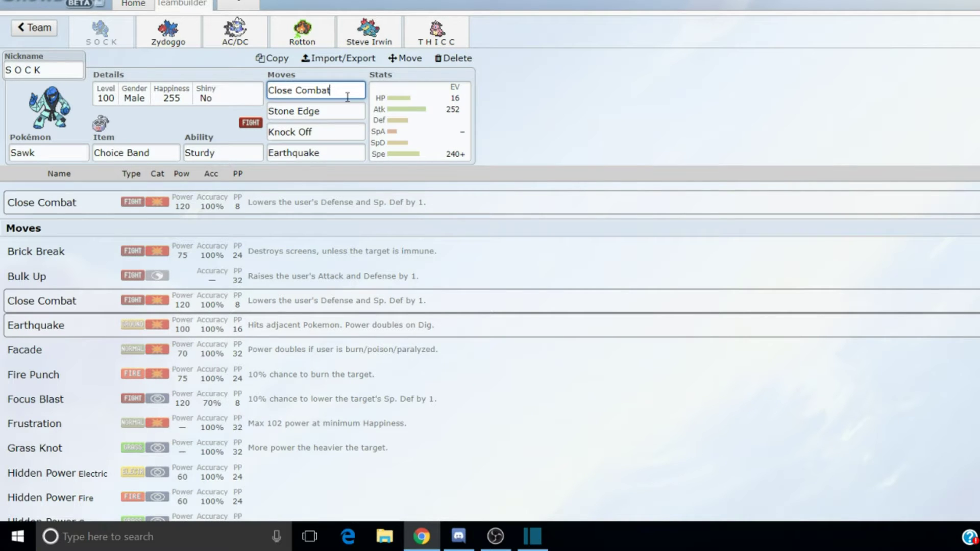
- Review the details of Sawk's Stone Edge, Knock Off and Earthquake moves
left_click(338, 111)
right_click(337, 112)
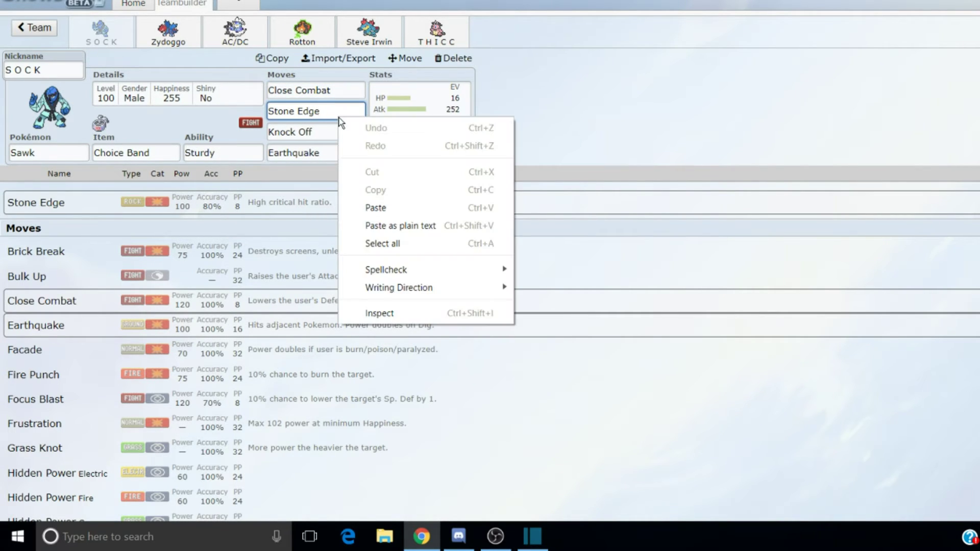
key("Escape")
key("Tab")
key("Tab")
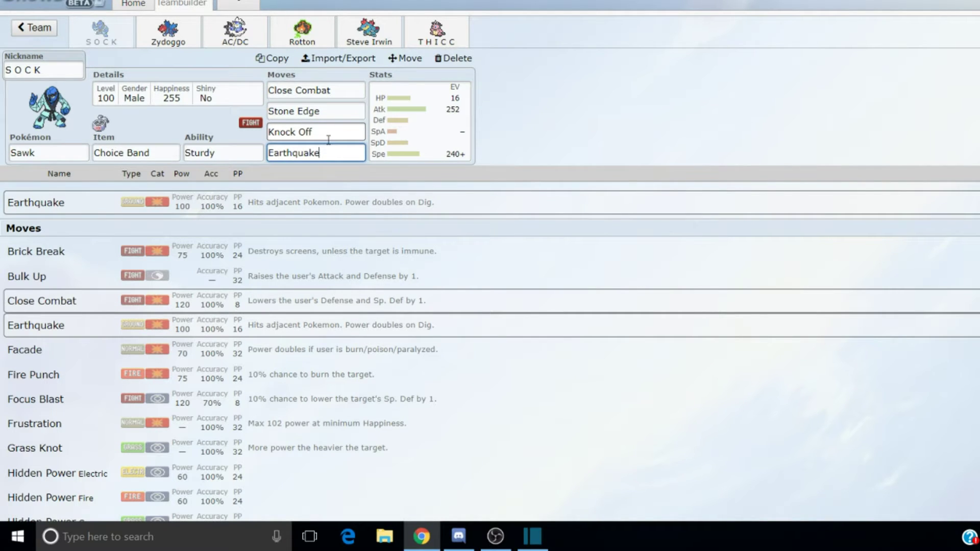
left_click(334, 128)
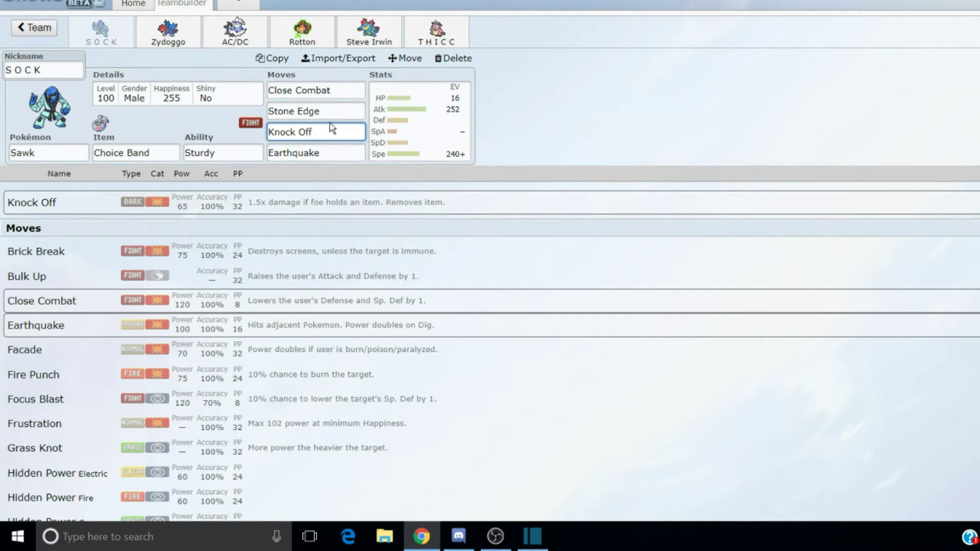
left_click(327, 154)
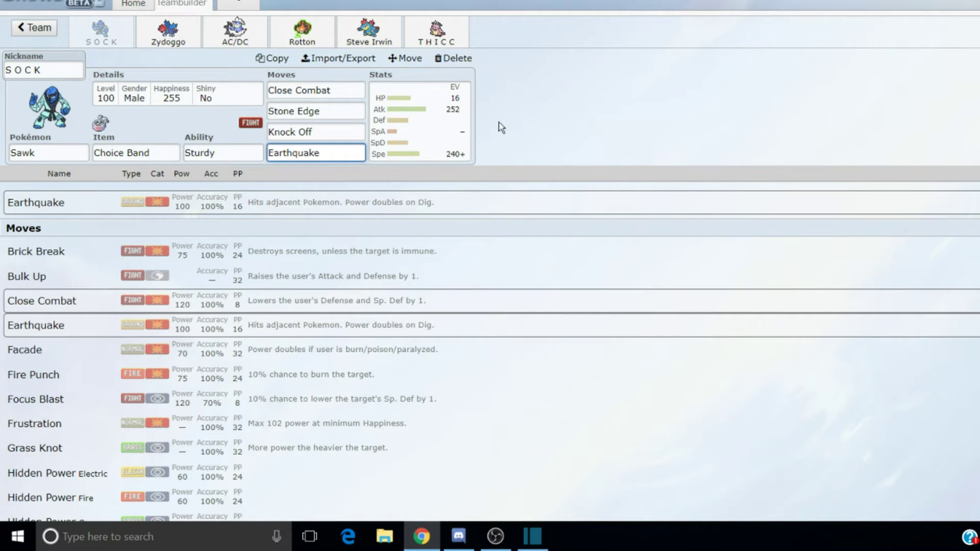
- Recheck Sawk's Close Combat, Knock Off and Stone Edge moves, and examine its EV spread and nature
left_click(345, 92)
left_click(337, 134)
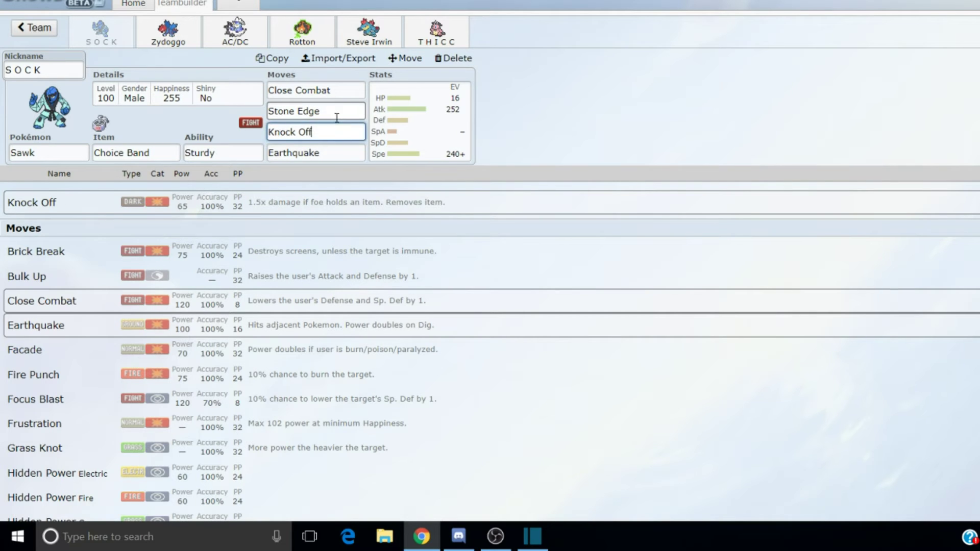
left_click(332, 136)
left_click(332, 133)
left_click(332, 109)
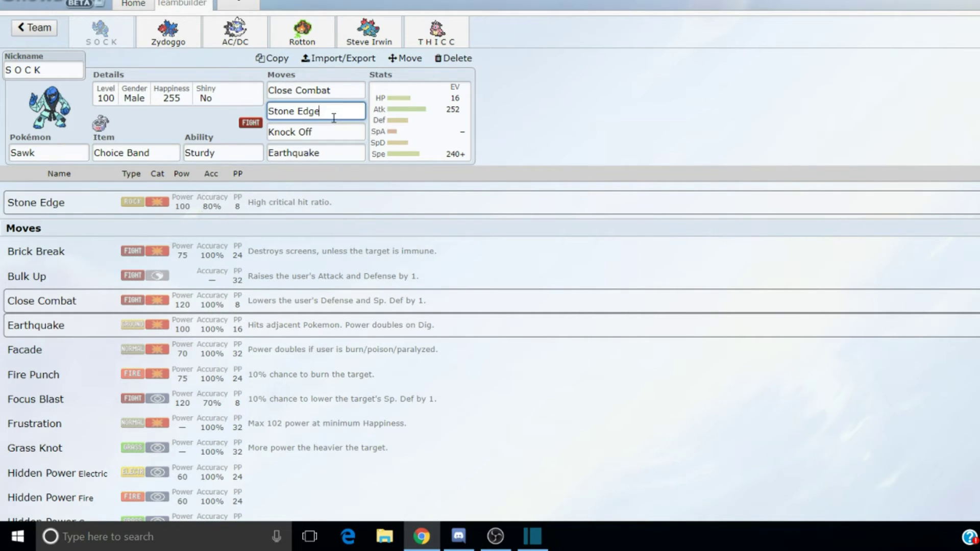
left_click(341, 92)
left_click(444, 130)
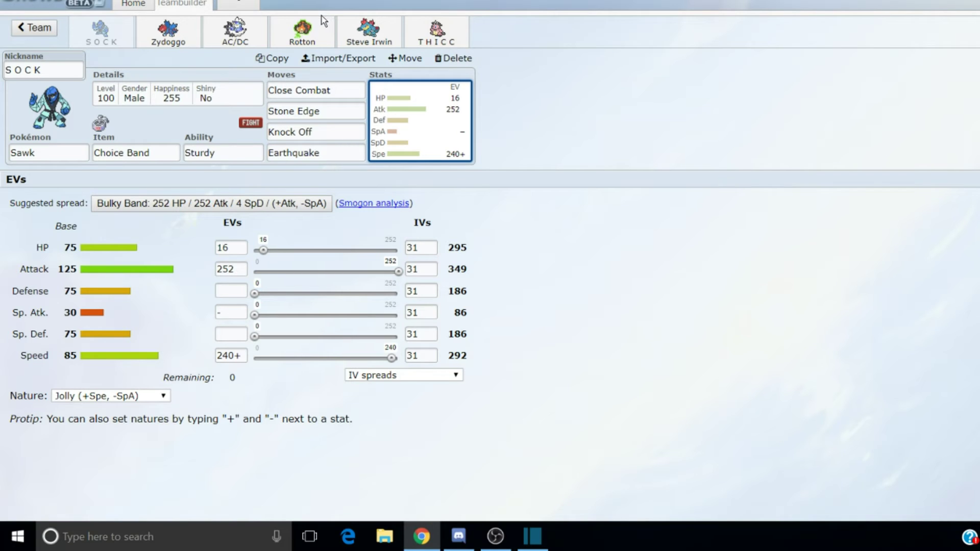
- Open the Feraligatr set and check its Swords Dance and Aqua Jet moves and its EV spread
left_click(368, 30)
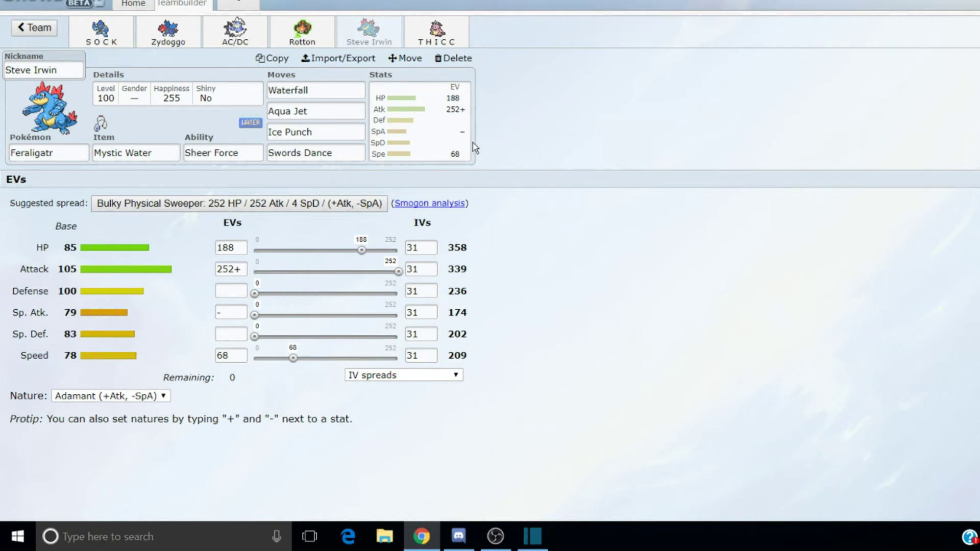
left_click(352, 149)
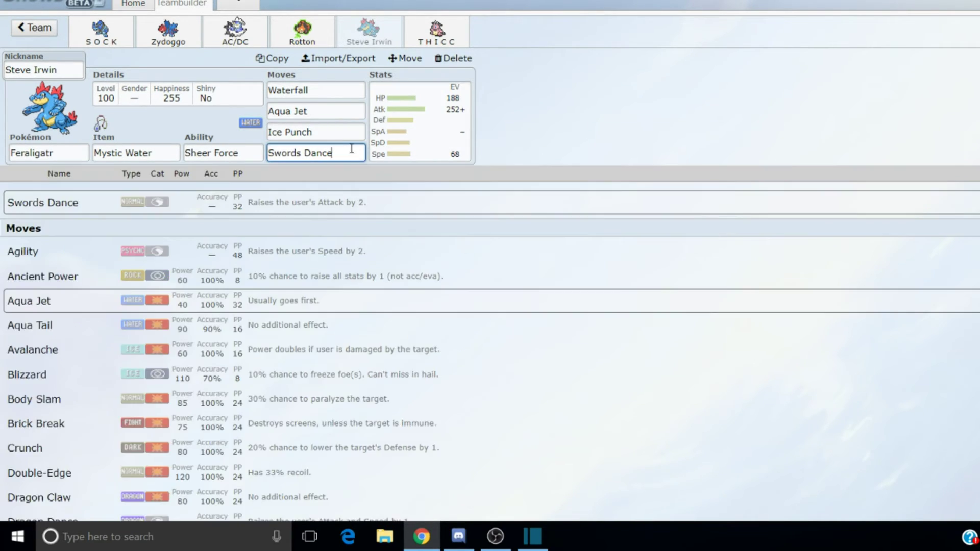
left_click(339, 110)
left_click(405, 125)
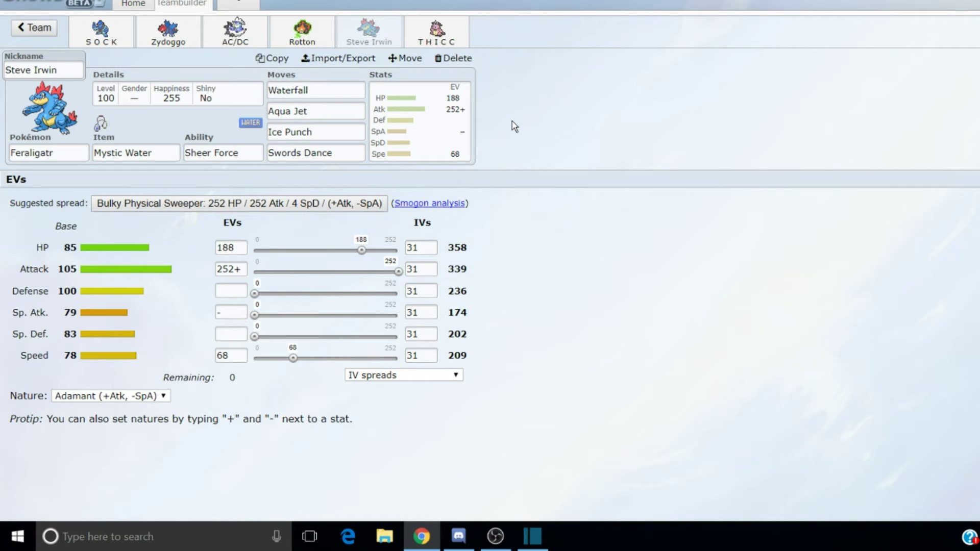
- Review Feraligatr's Swords Dance and Aqua Jet again against its EV spread and Adamant nature
left_click(326, 152)
left_click(362, 110)
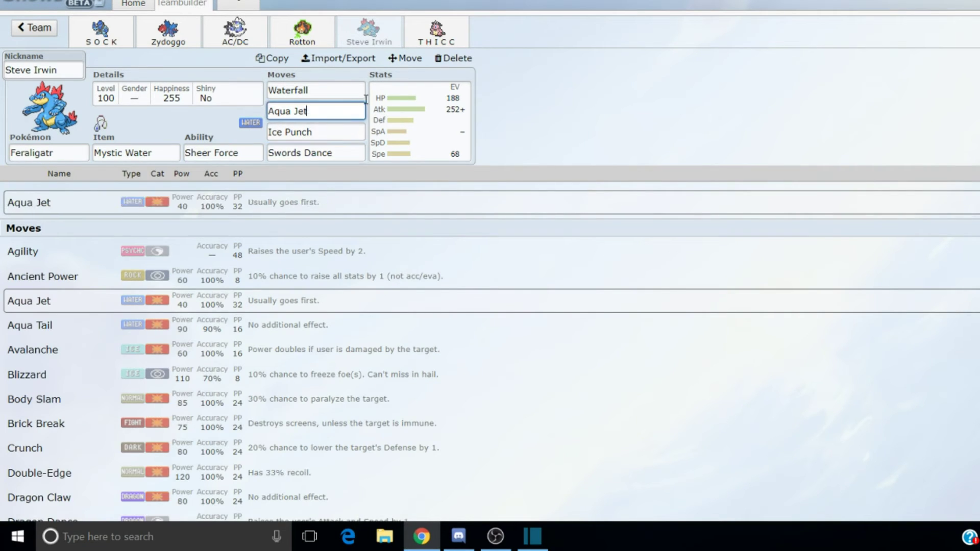
left_click(377, 105)
left_click(347, 152)
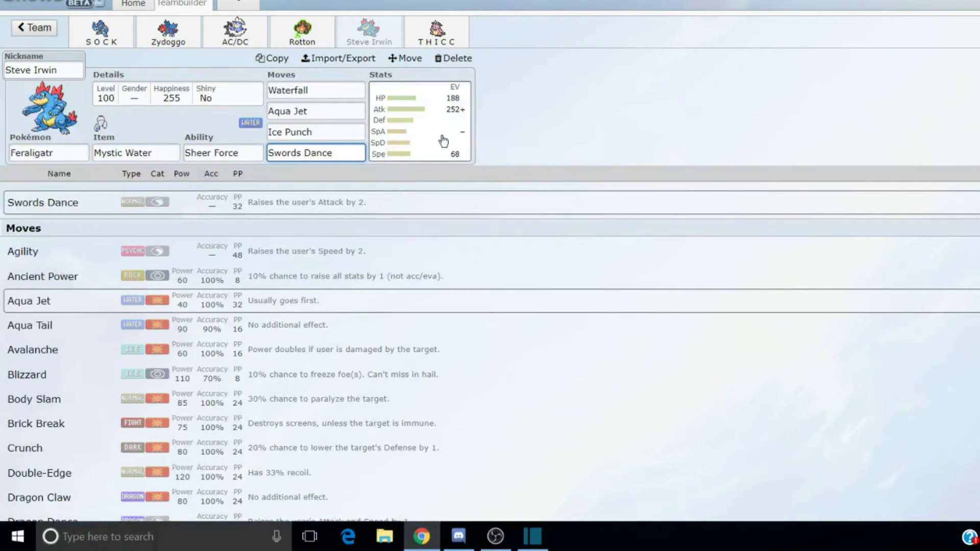
left_click(443, 141)
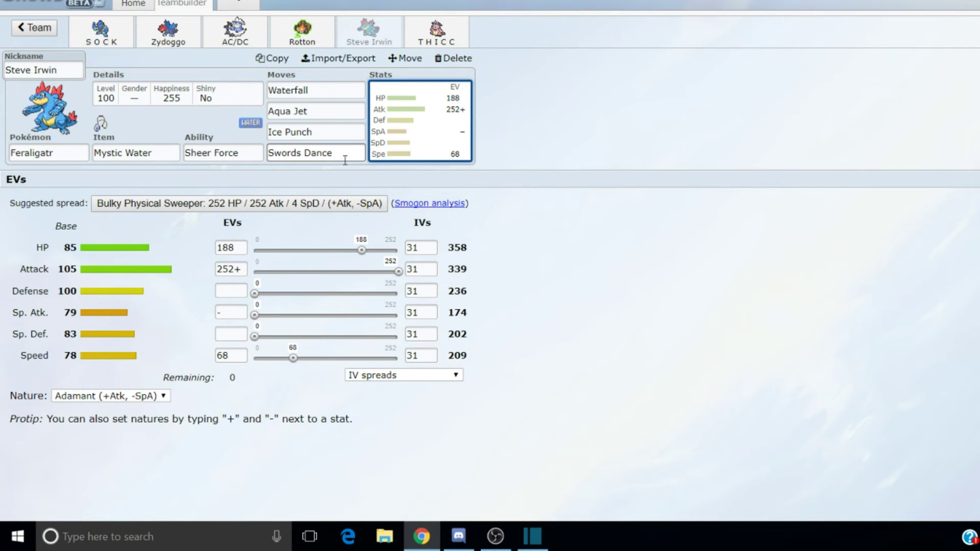
left_click(522, 129)
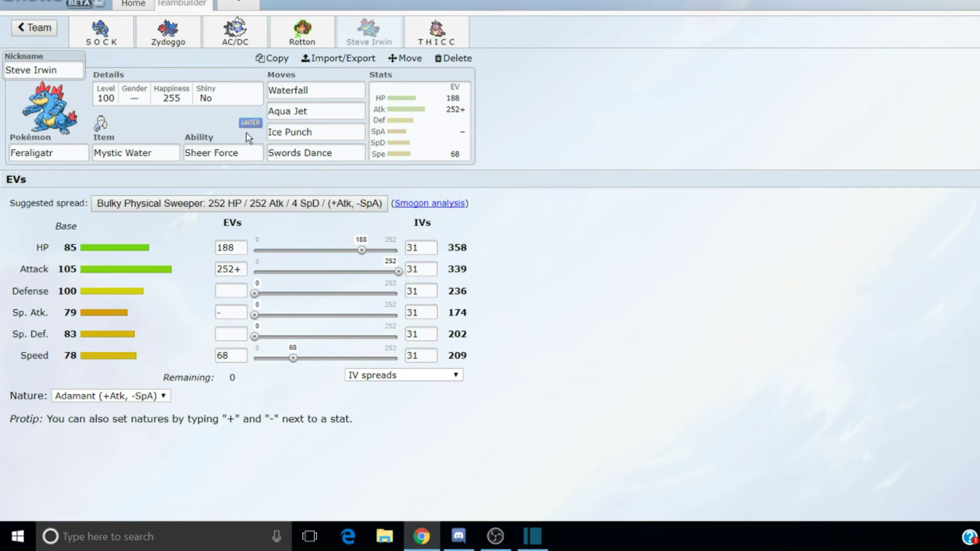
- Compare the power and effects of Feraligatr's Waterfall, Aqua Jet and Ice Punch moves
left_click(346, 91)
left_click(344, 109)
key("shift+Tab")
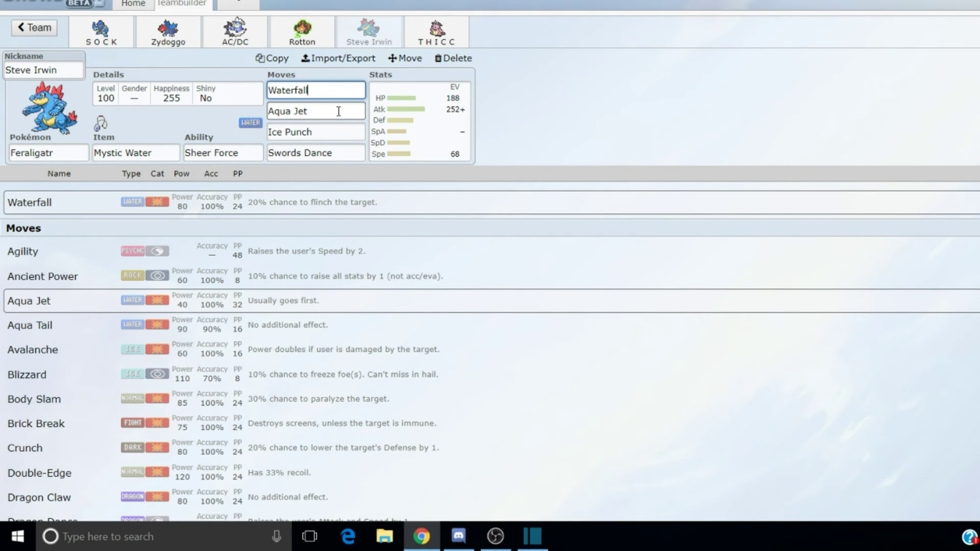
left_click(333, 134)
left_click(316, 92)
key("Tab")
key("Tab")
left_click(312, 104)
key("shift+Tab")
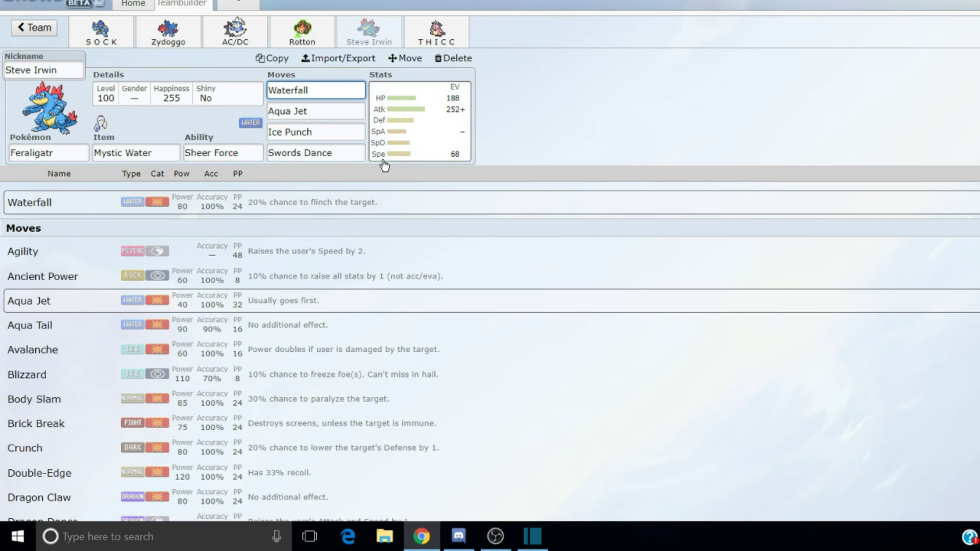
- Check Feraligatr's Swords Dance and Aqua Jet against its Attack investment, and inspect Ice Punch
left_click(338, 152)
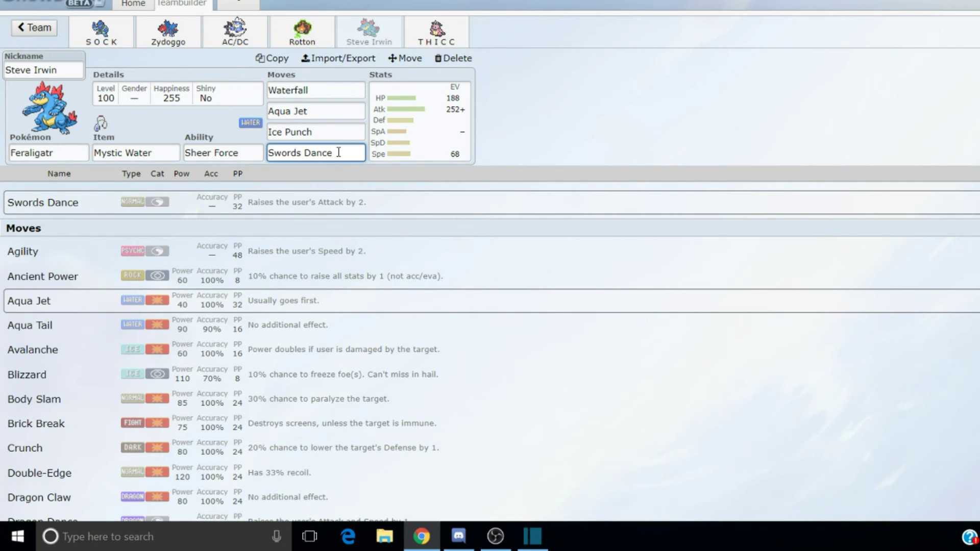
left_click(324, 114)
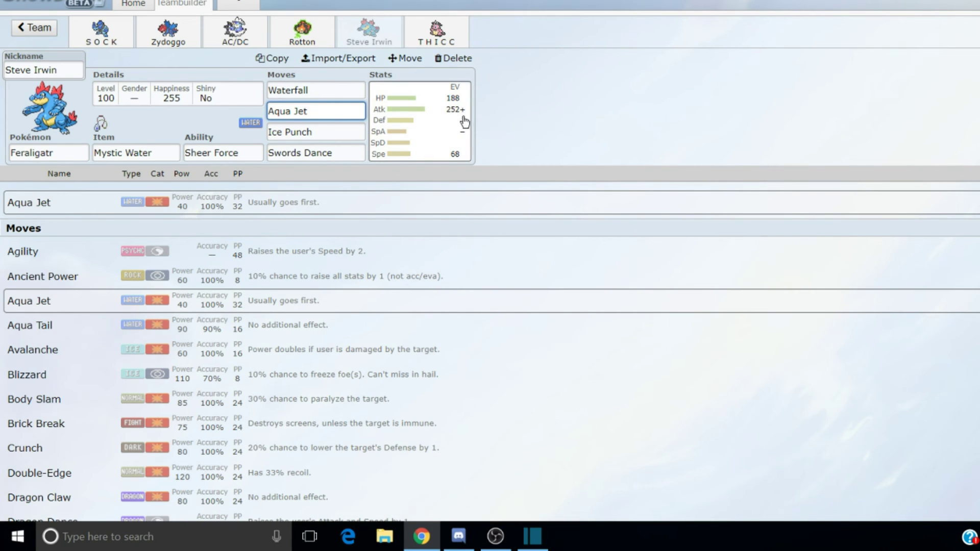
left_click(403, 112)
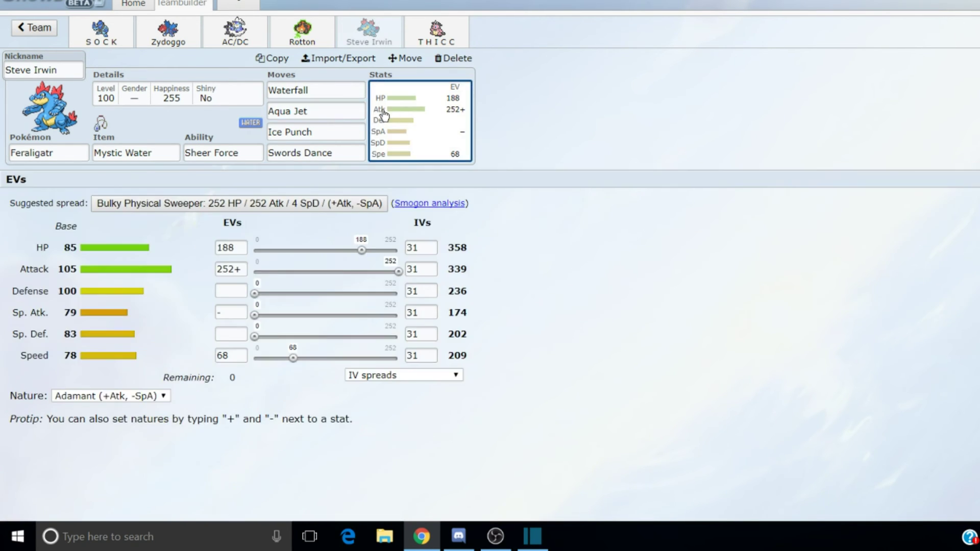
left_click(341, 113)
left_click(331, 130)
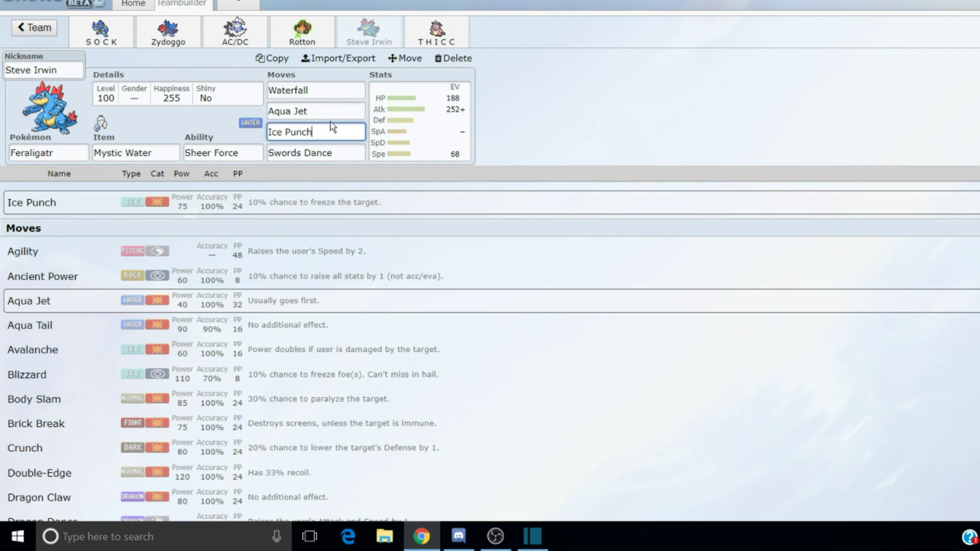
- Compare Feraligatr's Waterfall with Aqua Jet, and check its Mystic Water item
left_click(326, 108)
left_click(325, 96)
left_click(323, 109)
left_click(324, 94)
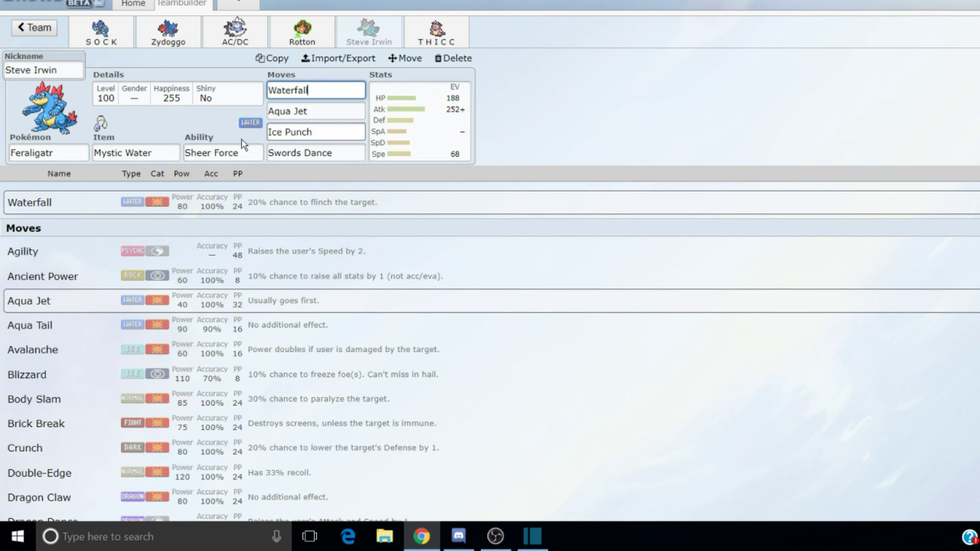
left_click(147, 156)
left_click(318, 108)
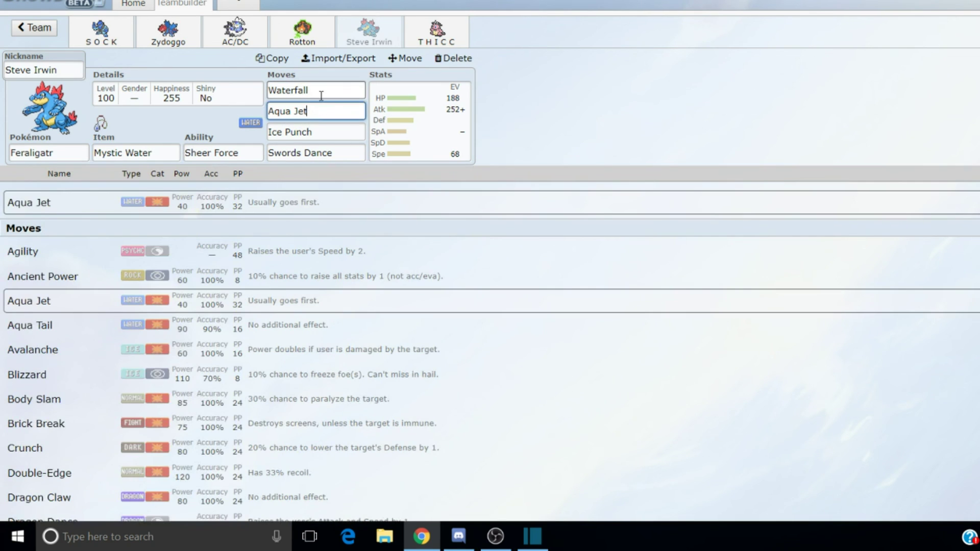
left_click(319, 95)
left_click(317, 107)
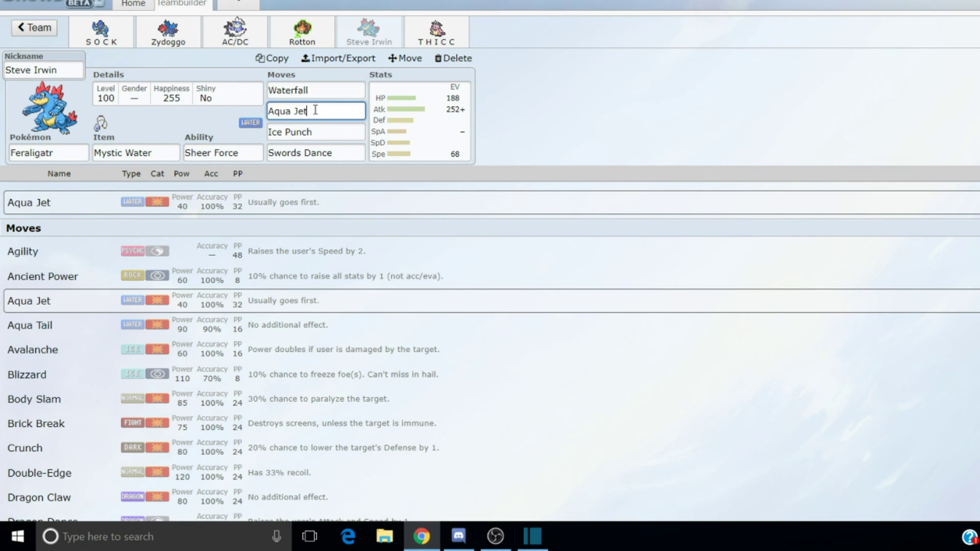